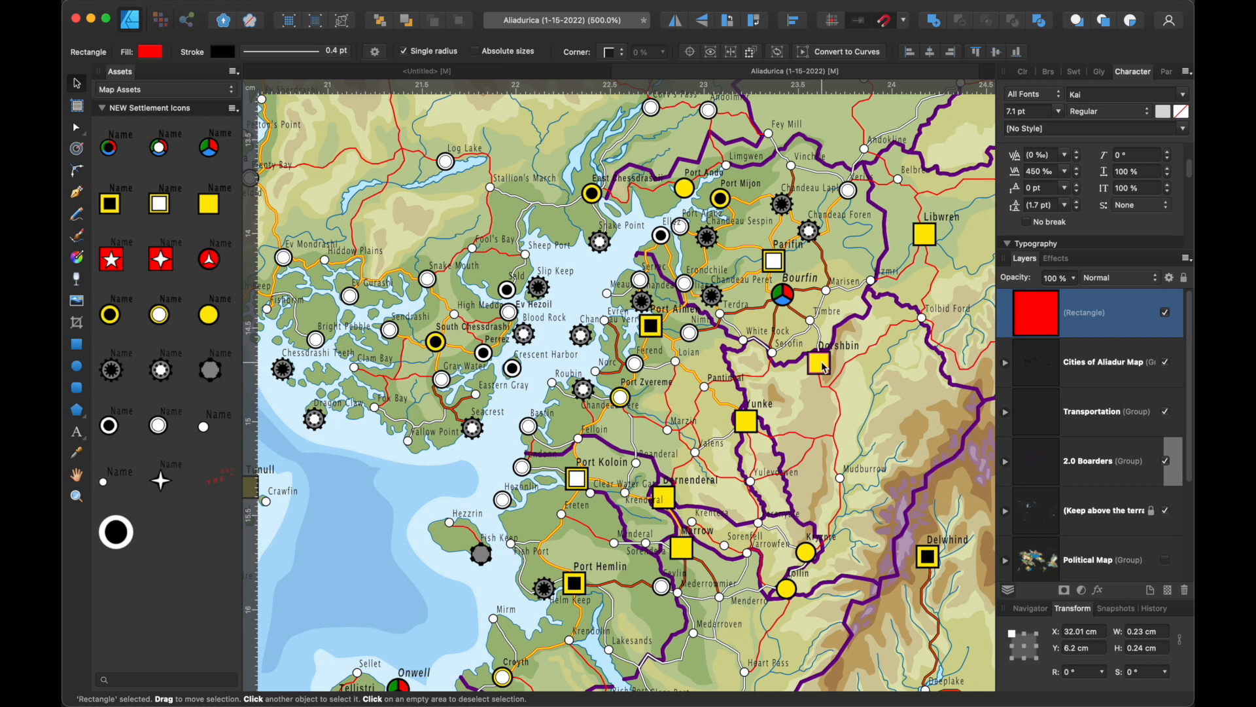
- Select the Ev Hezoil large city symbol inside its nested group on the map
{"action": "left_click", "coordinate": [455, 318]}
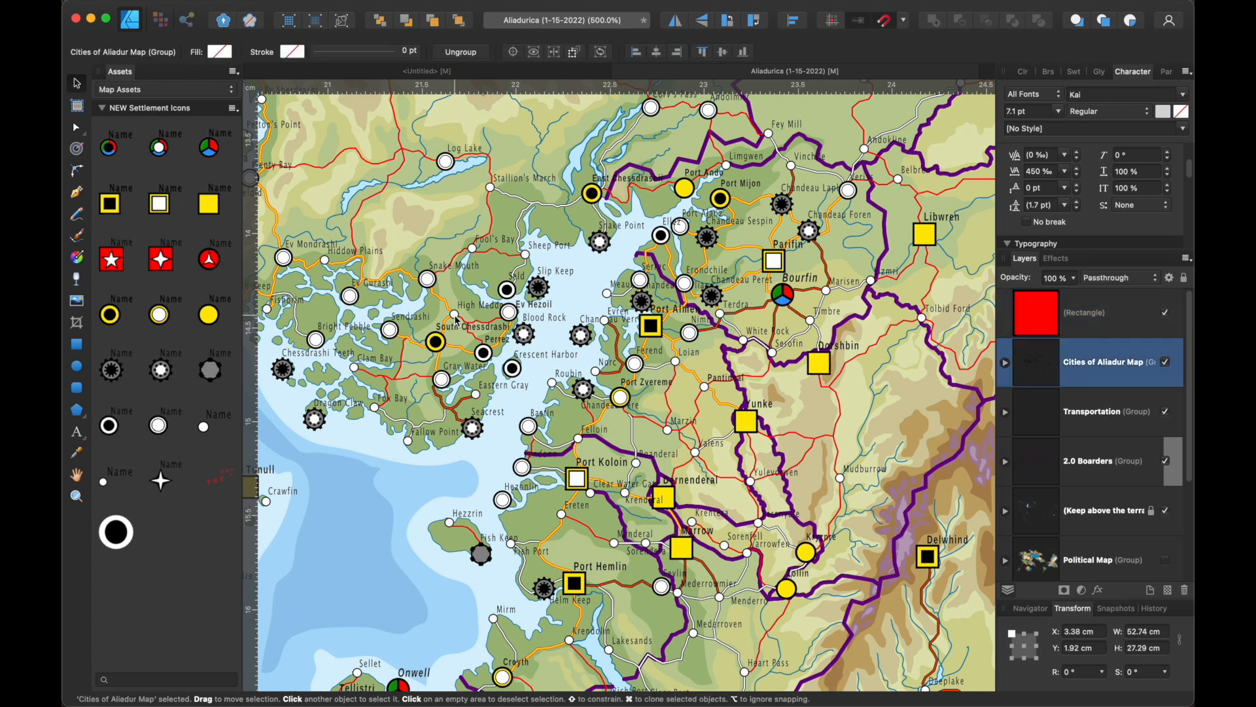
{"action": "double_click", "coordinate": [509, 314]}
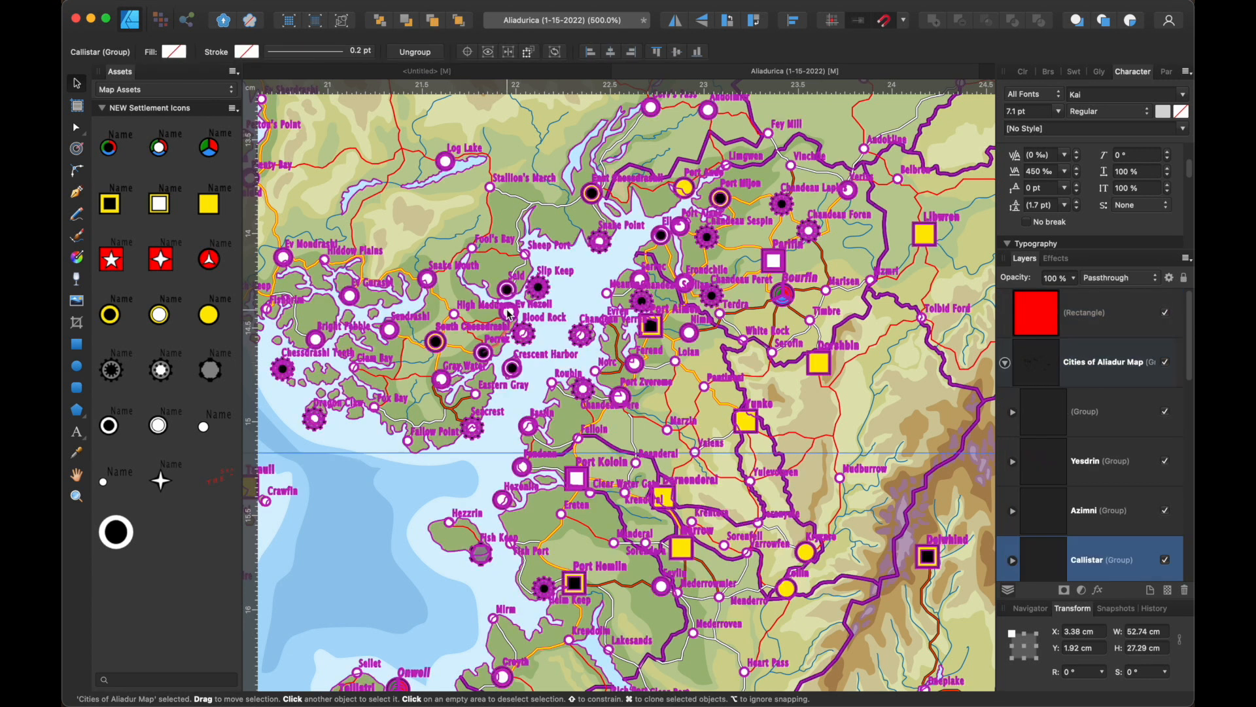
{"action": "double_click", "coordinate": [509, 315]}
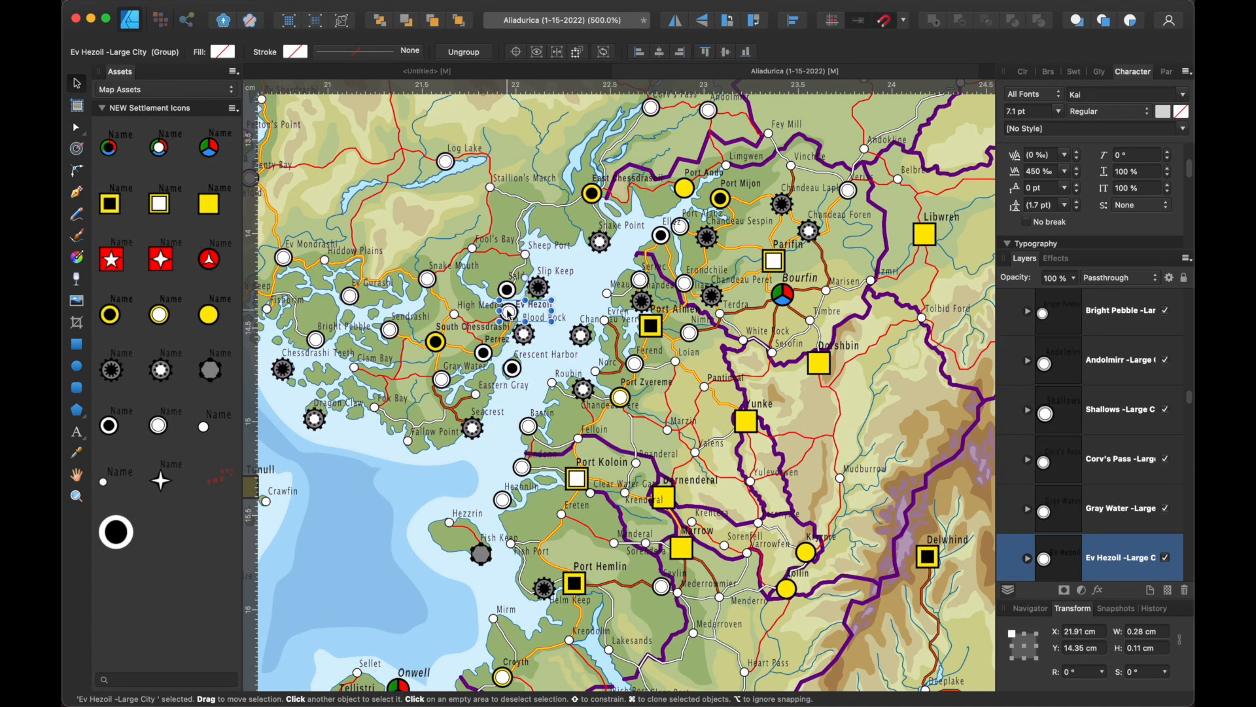
{"action": "left_click_drag", "start_coordinate": [509, 314], "coordinate": [507, 310]}
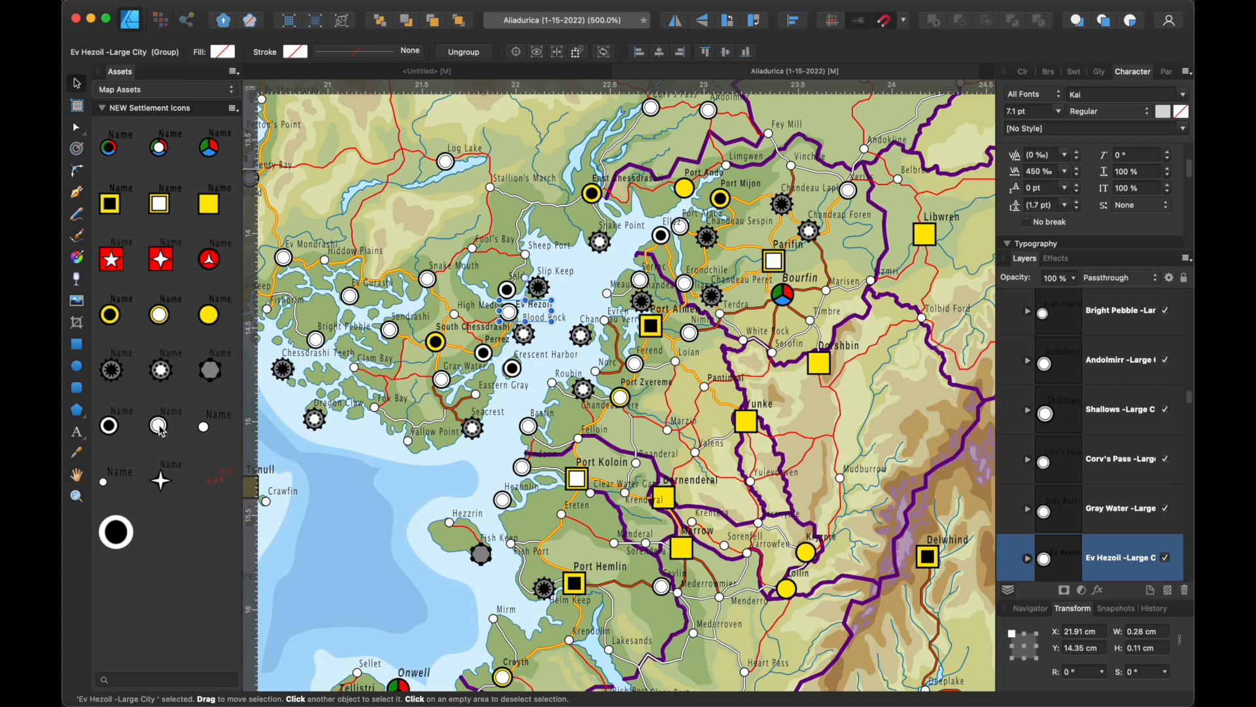
- Place a white-circle Large City icon on the road just northwest of Log Lake and name it "Nedra"
{"action": "left_click_drag", "start_coordinate": [159, 426], "coordinate": [412, 150]}
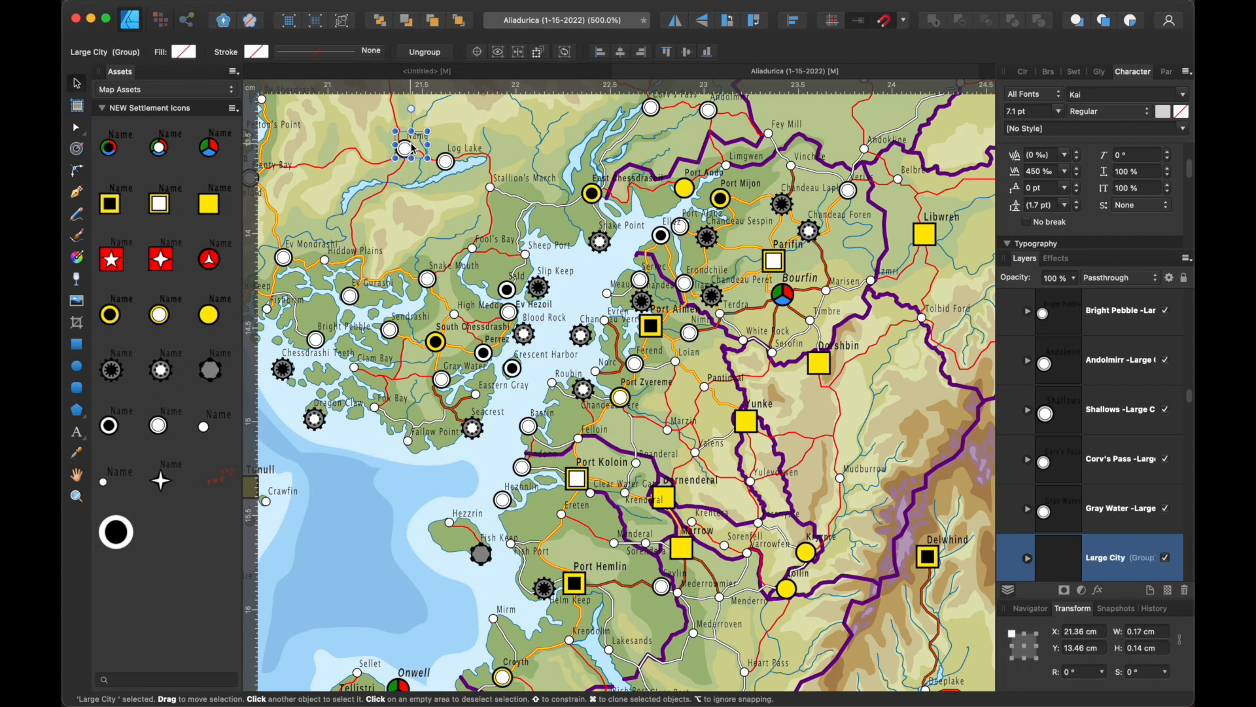
{"action": "double_click", "coordinate": [417, 135]}
{"action": "double_click", "coordinate": [418, 136]}
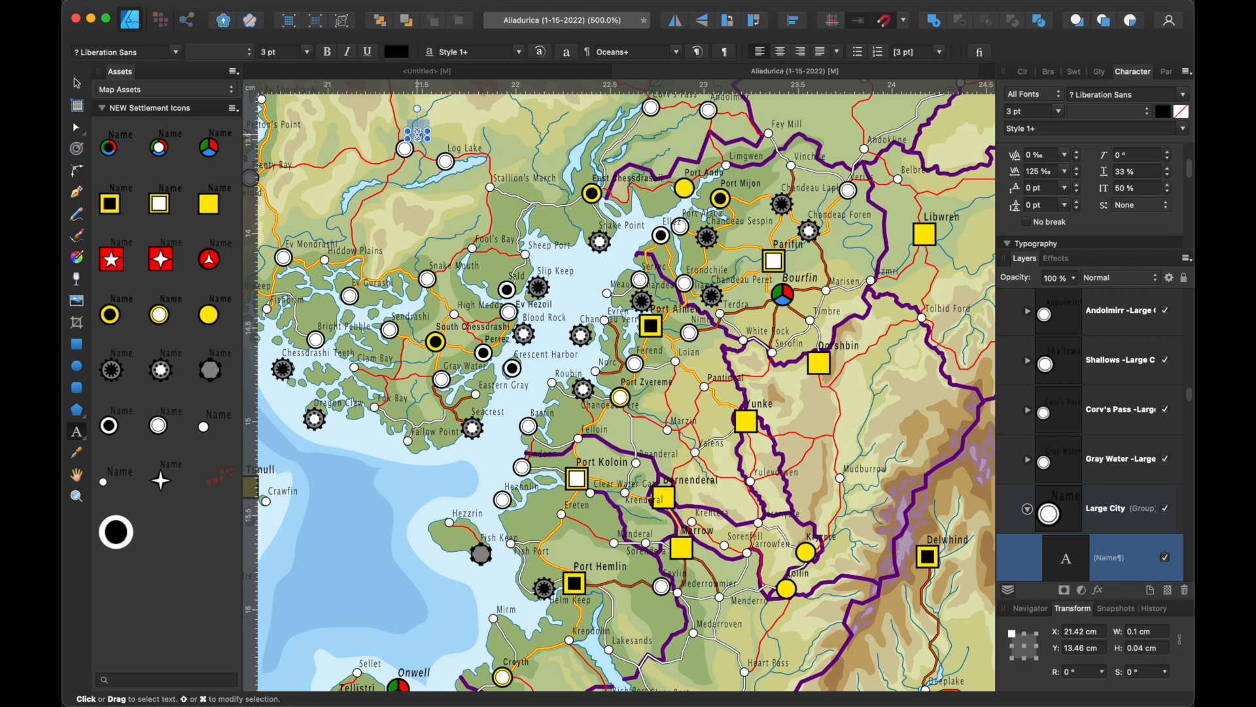
{"action": "type", "text": "Naira"}
{"action": "scroll", "coordinate": [458, 144], "scroll_direction": "up", "scroll_amount": 3}
{"action": "scroll", "coordinate": [458, 144], "scroll_direction": "left", "scroll_amount": 2}
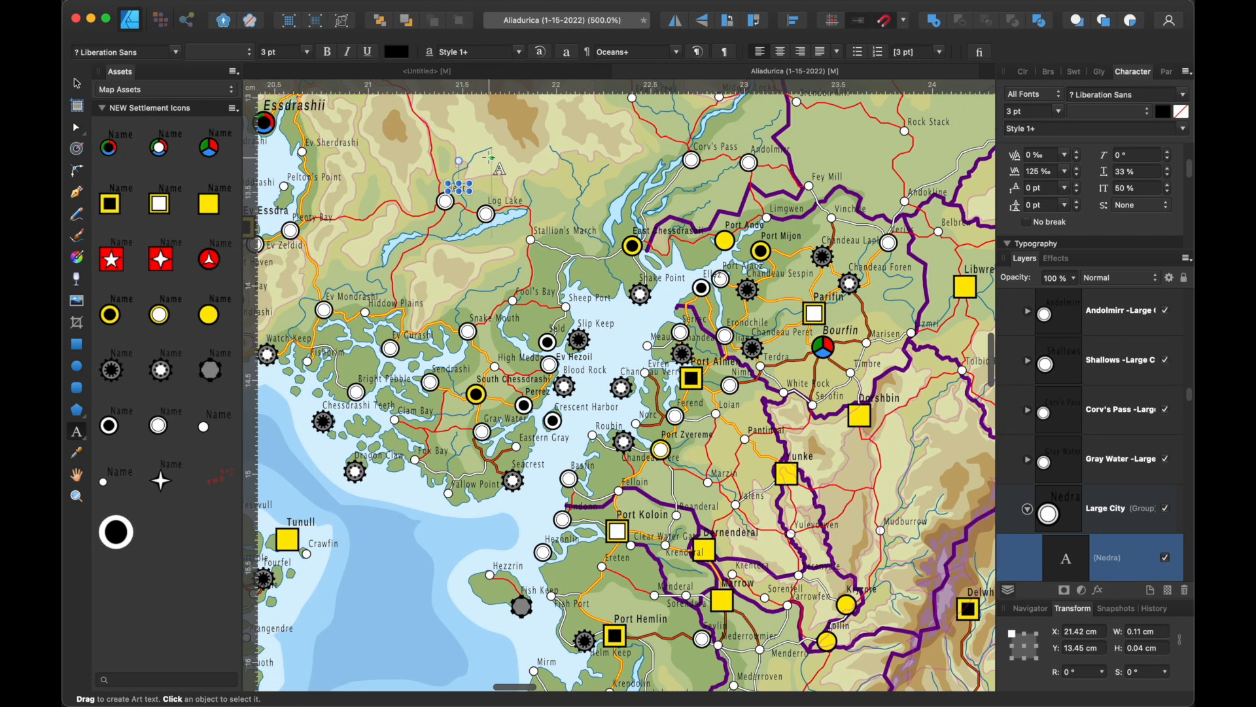
{"action": "scroll", "coordinate": [485, 154], "scroll_direction": "up", "scroll_amount": 3}
{"action": "scroll", "coordinate": [486, 155], "scroll_direction": "left", "scroll_amount": 3}
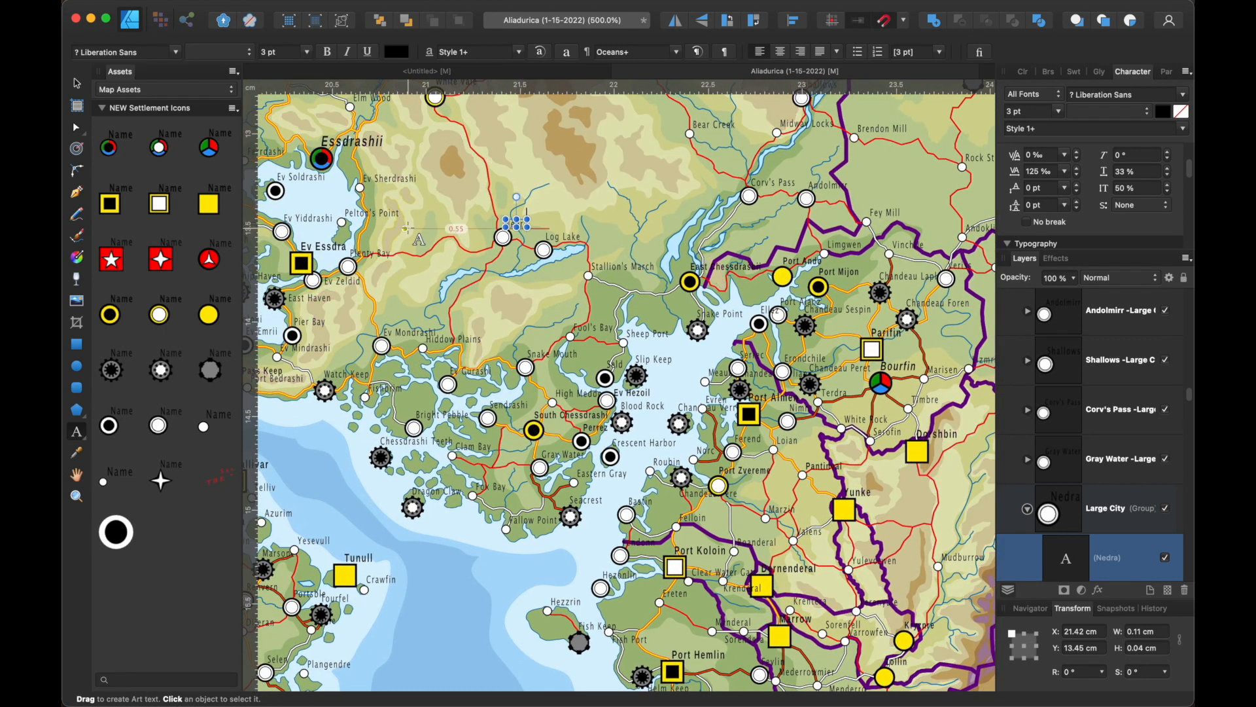
{"action": "left_click", "coordinate": [420, 273]}
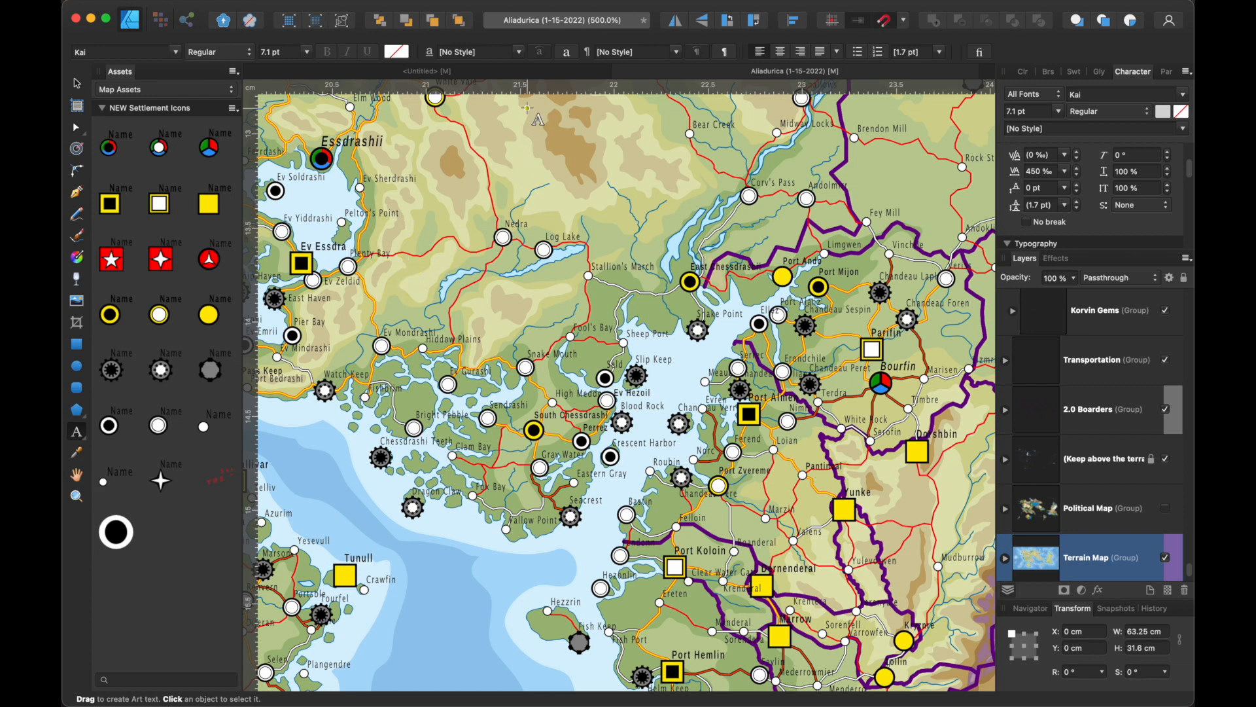
- In the untitled document, draw a pentagon about 1.5 mm wide and high and fill it black
{"action": "left_click", "coordinate": [496, 72]}
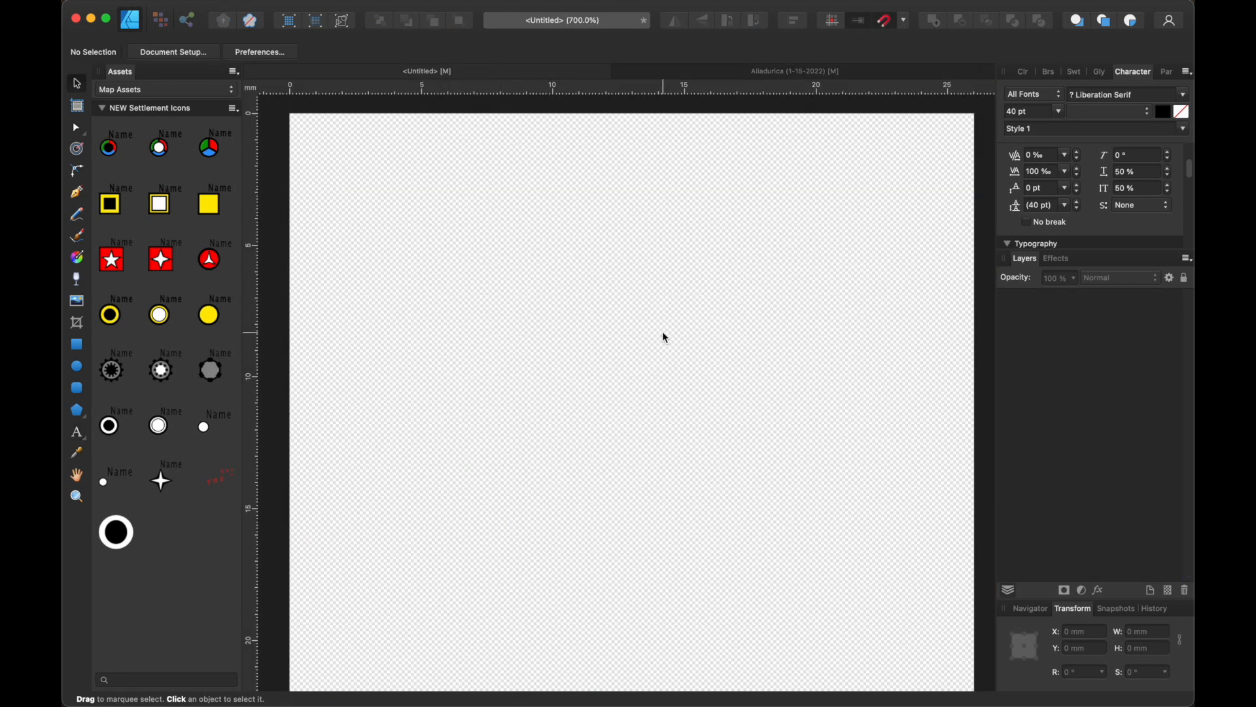
{"action": "left_click", "coordinate": [76, 411]}
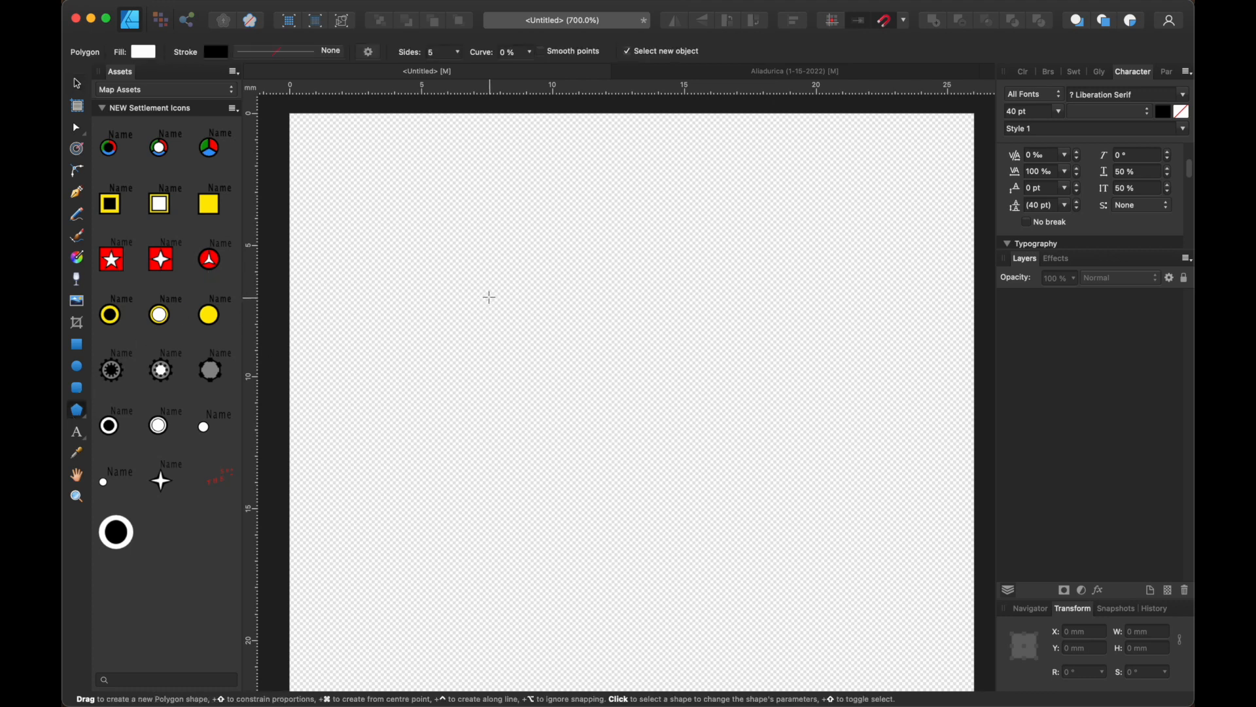
{"action": "left_click_drag", "start_coordinate": [490, 297], "coordinate": [534, 332]}
{"action": "scroll", "coordinate": [527, 328], "scroll_direction": "down", "scroll_amount": 1}
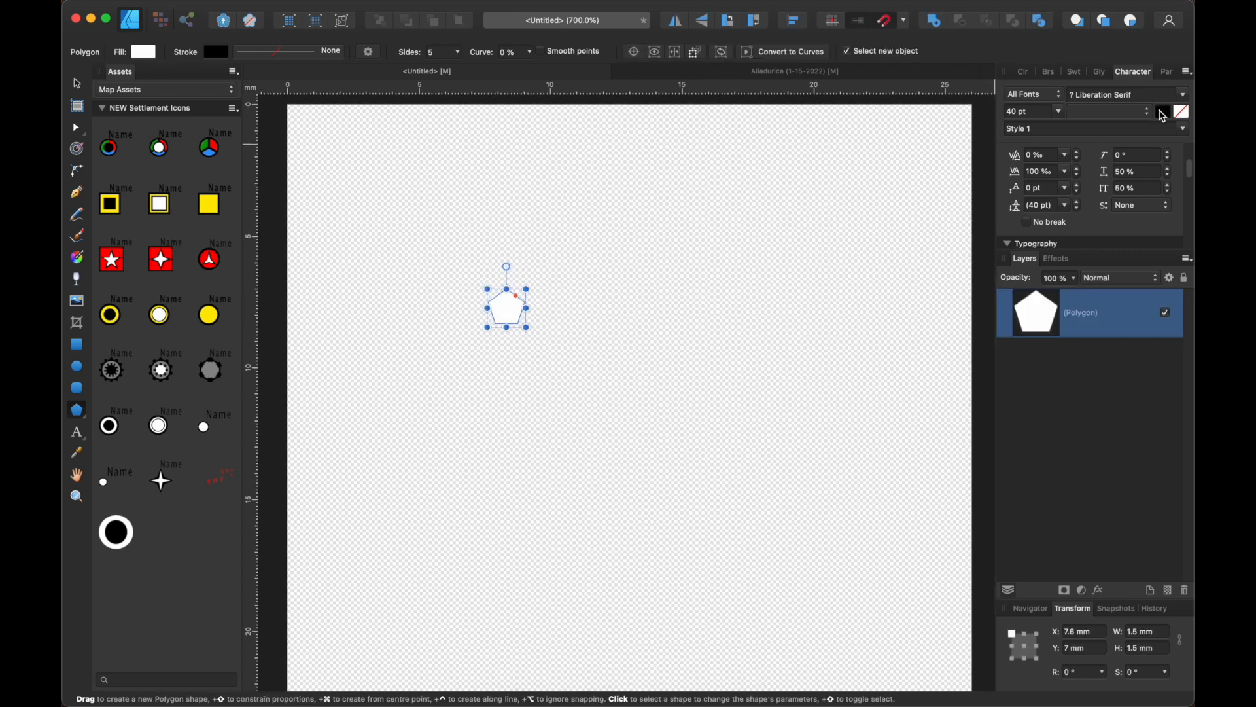
{"action": "left_click", "coordinate": [1163, 113]}
{"action": "left_click_drag", "start_coordinate": [1139, 265], "coordinate": [898, 336]}
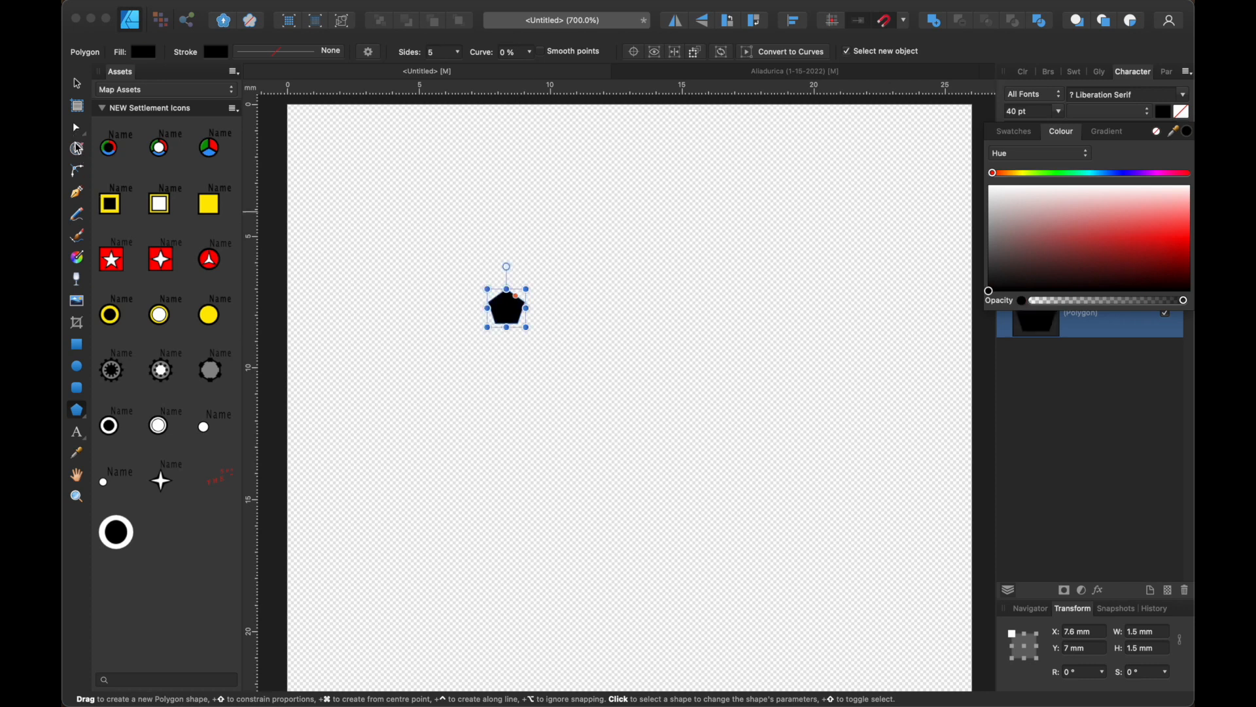
- Activate the Contour tool and duplicate the black pentagon in place
{"action": "left_click", "coordinate": [77, 148]}
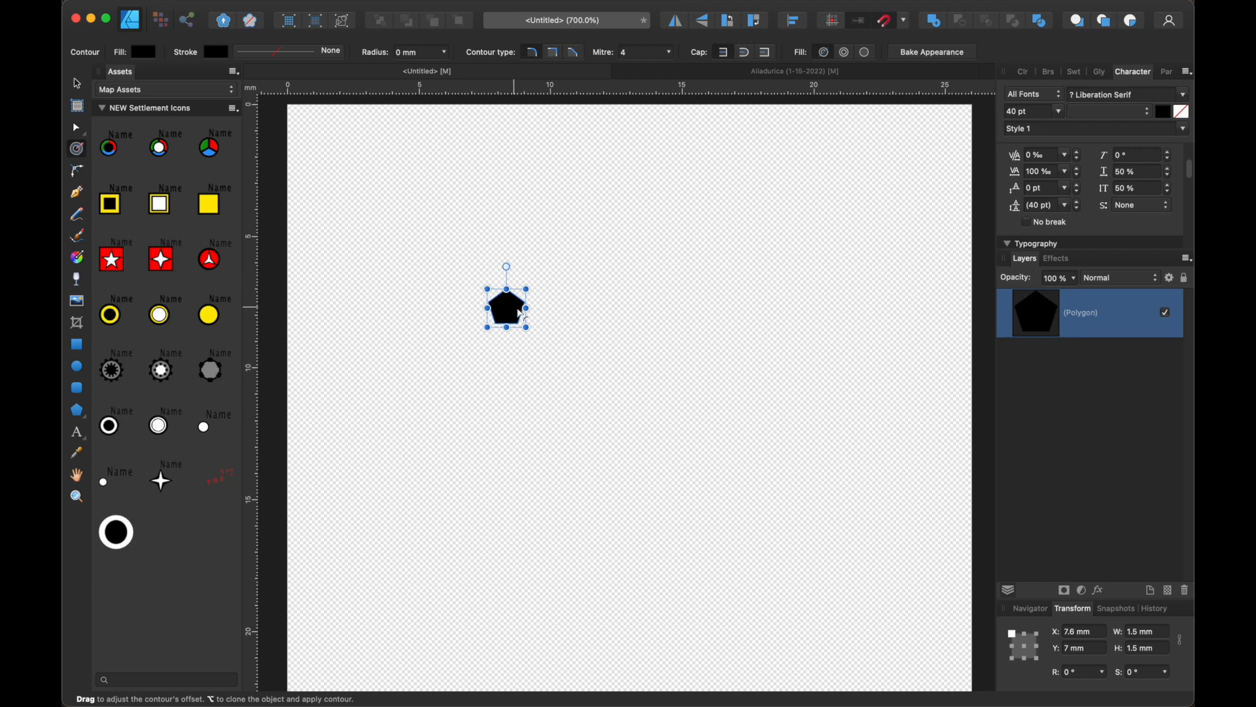
{"action": "left_click_drag", "start_coordinate": [509, 305], "coordinate": [503, 301]}
{"action": "key", "text": "super+z"}
{"action": "left_click", "coordinate": [1096, 346]}
{"action": "left_click", "coordinate": [1058, 312]}
{"action": "key", "text": "super+j"}
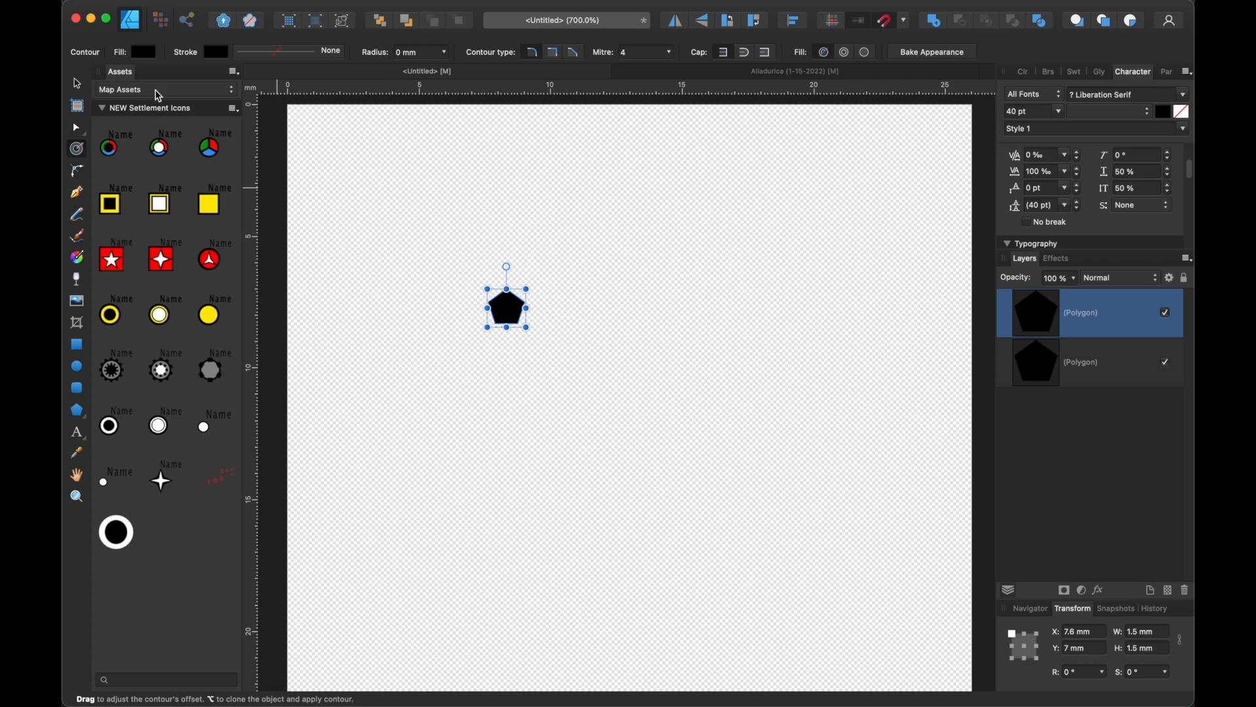
- Inset the upper pentagon copy with a contour radius of about -0.2 mm and fill it white
{"action": "left_click_drag", "start_coordinate": [503, 305], "coordinate": [505, 305]}
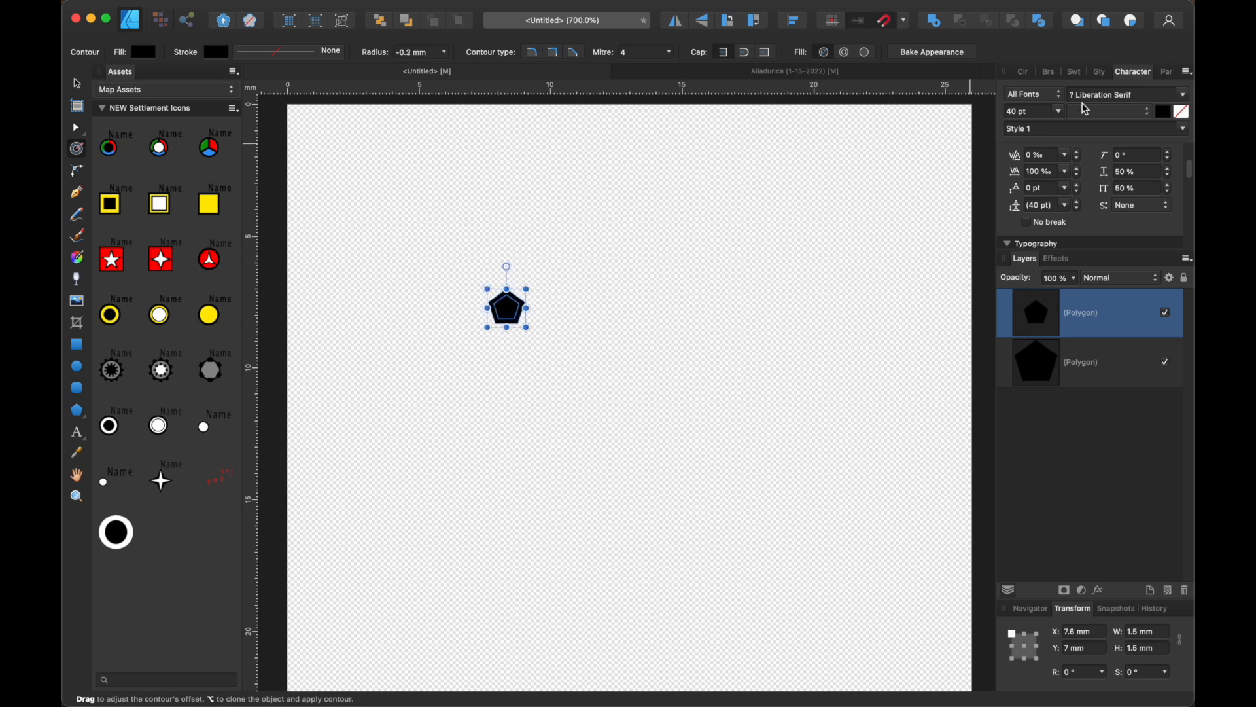
{"action": "left_click", "coordinate": [1028, 71]}
{"action": "left_click_drag", "start_coordinate": [1106, 160], "coordinate": [1079, 193]}
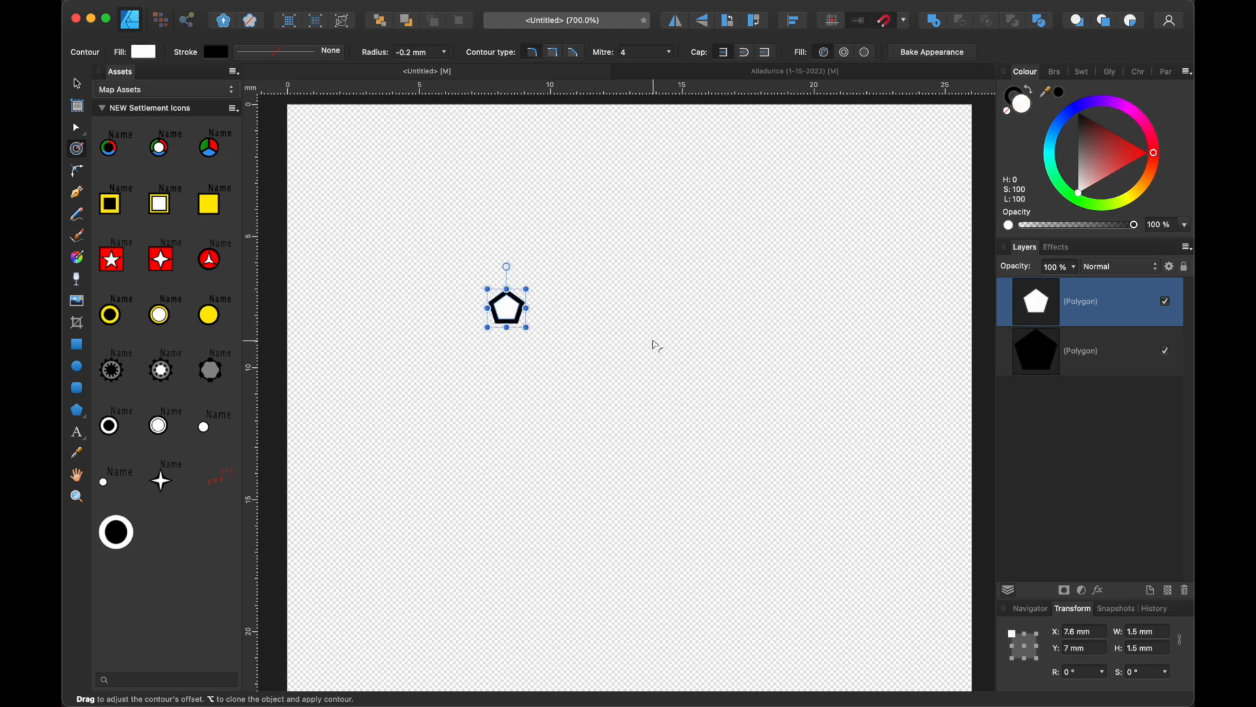
- Draw a tear shape beside the pentagon, fill it black and scale it to about 0.4 by 0.9 mm
{"action": "scroll", "coordinate": [654, 345], "scroll_direction": "left", "scroll_amount": 2}
{"action": "scroll", "coordinate": [654, 345], "scroll_direction": "up", "scroll_amount": 1}
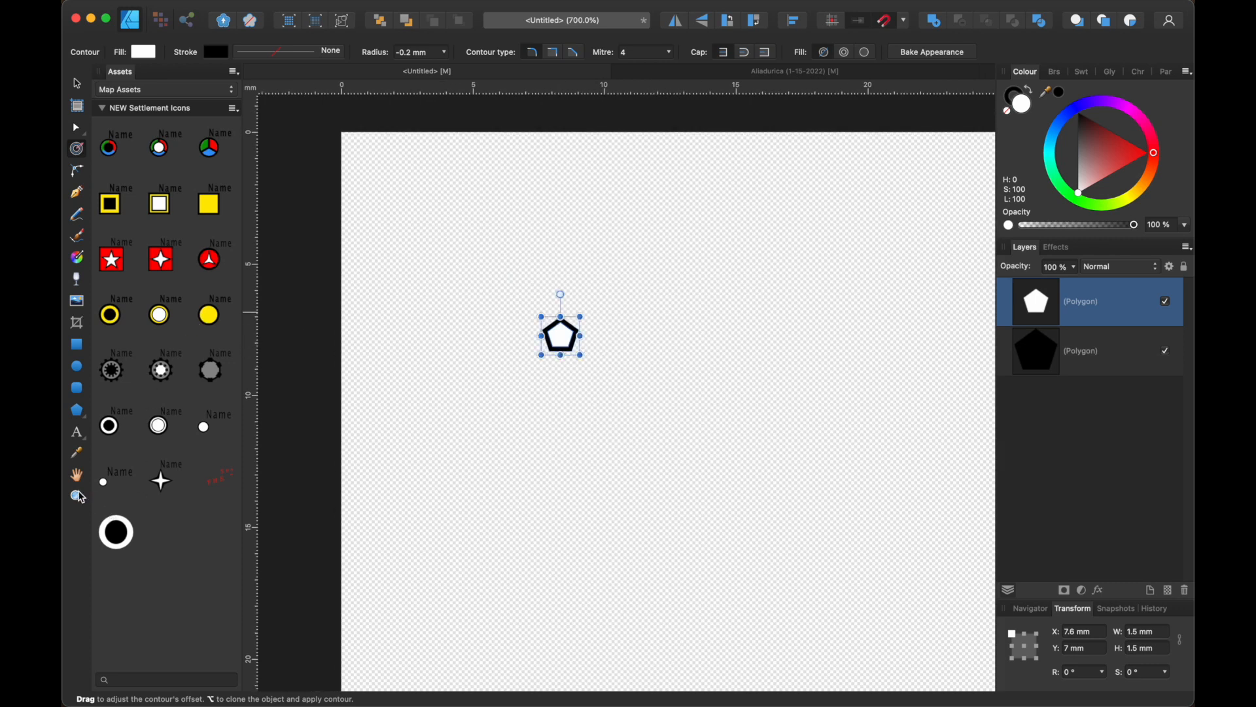
{"action": "left_click", "coordinate": [77, 410]}
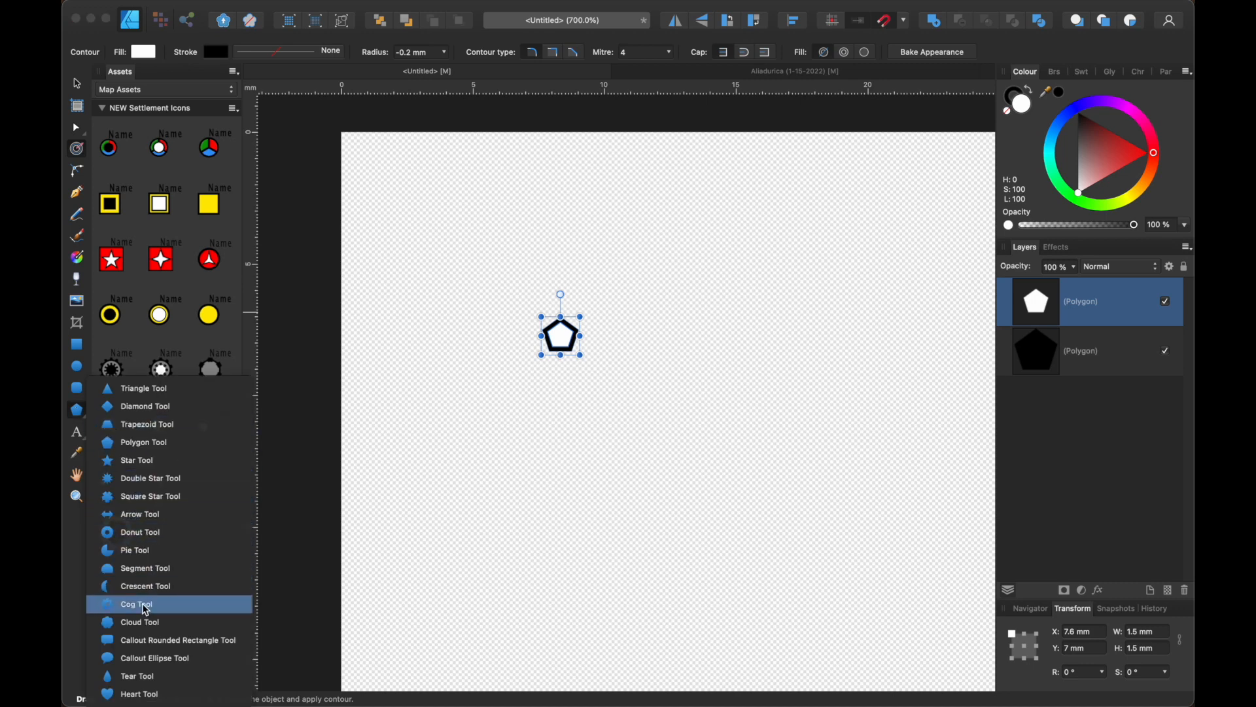
{"action": "left_click", "coordinate": [133, 676]}
{"action": "left_click_drag", "start_coordinate": [664, 325], "coordinate": [647, 356]}
{"action": "left_click_drag", "start_coordinate": [1090, 141], "coordinate": [1079, 112]}
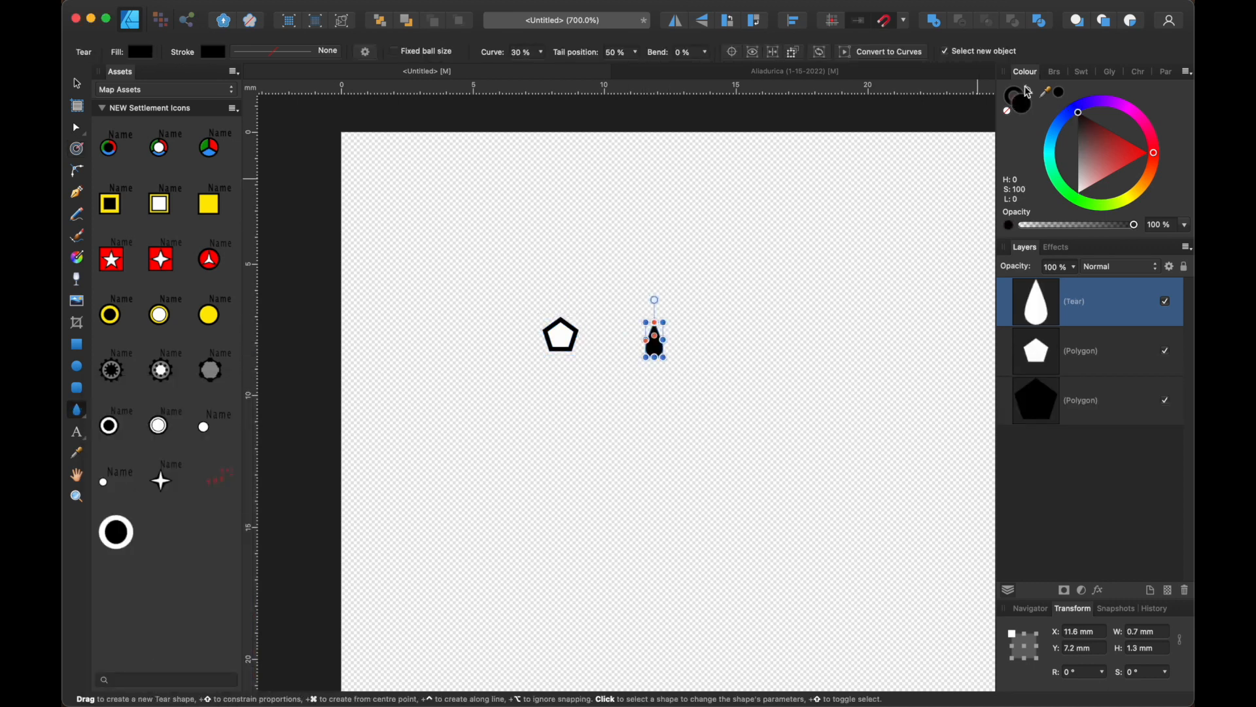
{"action": "left_click_drag", "start_coordinate": [664, 323], "coordinate": [660, 333]}
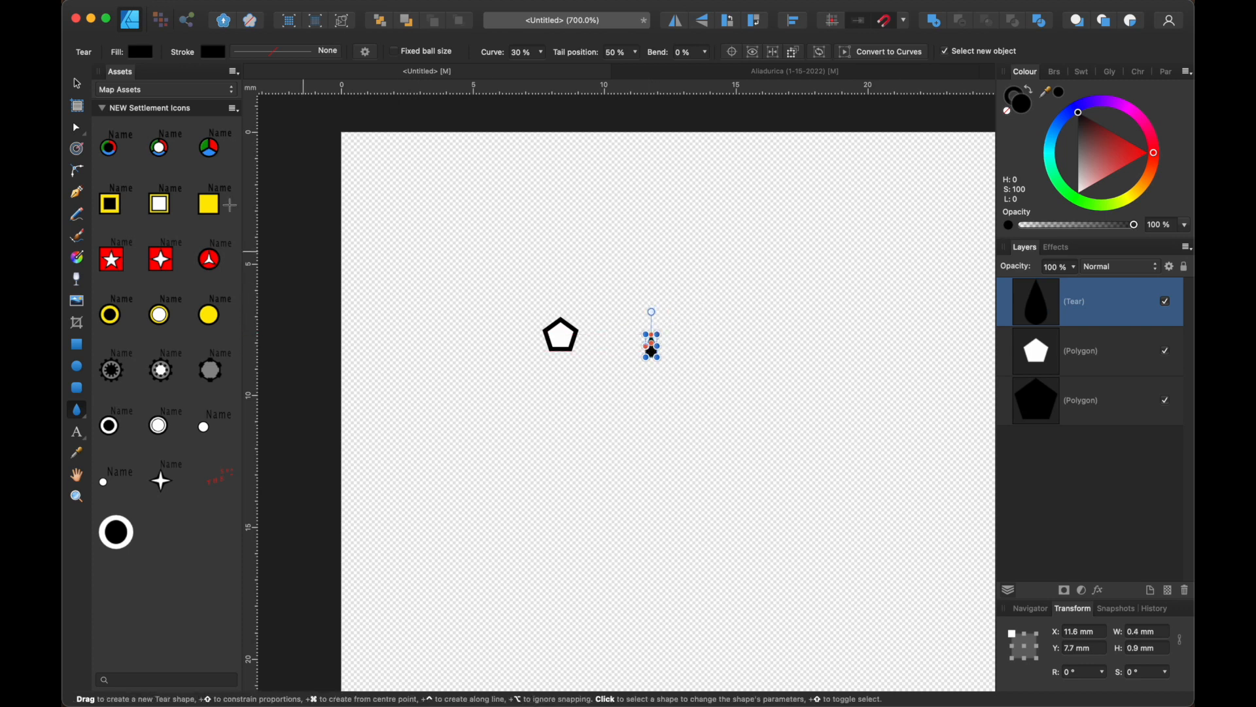
- Move the black tear shape into the middle of the white pentagon
{"action": "left_click", "coordinate": [77, 87]}
{"action": "left_click_drag", "start_coordinate": [652, 352], "coordinate": [558, 342]}
{"action": "scroll", "coordinate": [558, 341], "scroll_direction": "right", "scroll_amount": 3}
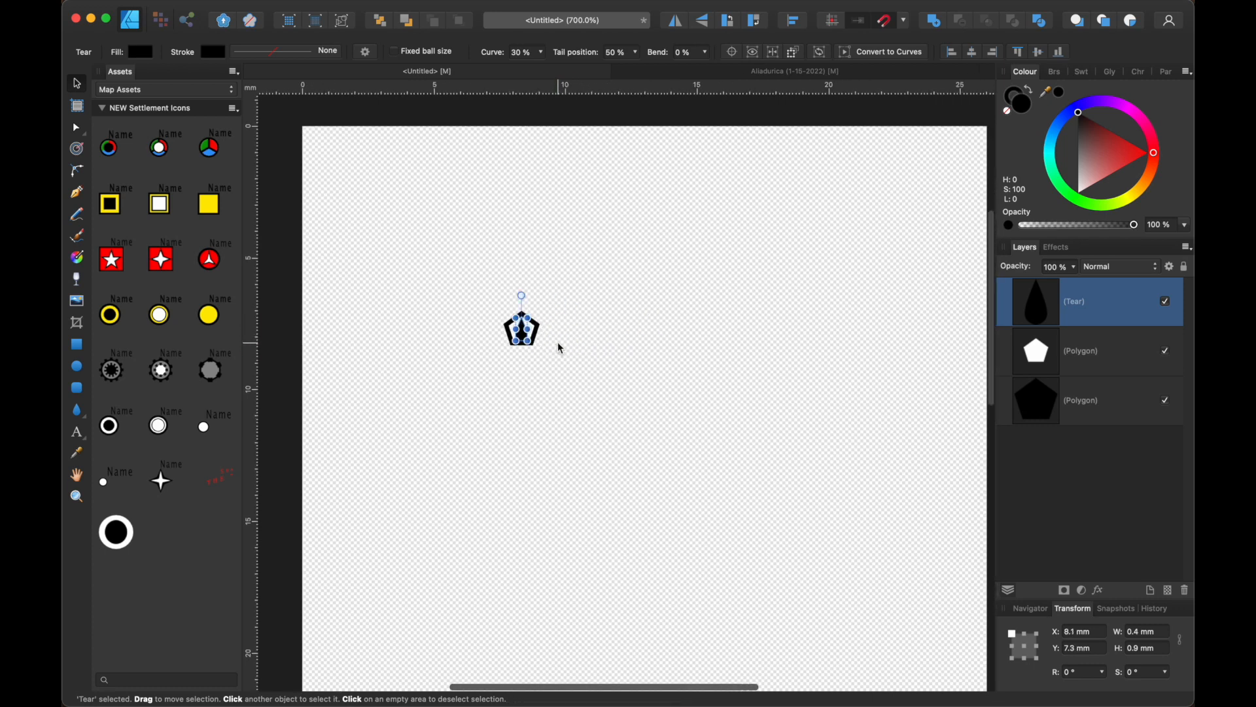
- Set the tear shape's width to 0.4 mm and its height to 0.7 mm
{"action": "left_click", "coordinate": [1136, 633]}
{"action": "left_click", "coordinate": [1136, 633]}
{"action": "key", "text": "BackSpace"}
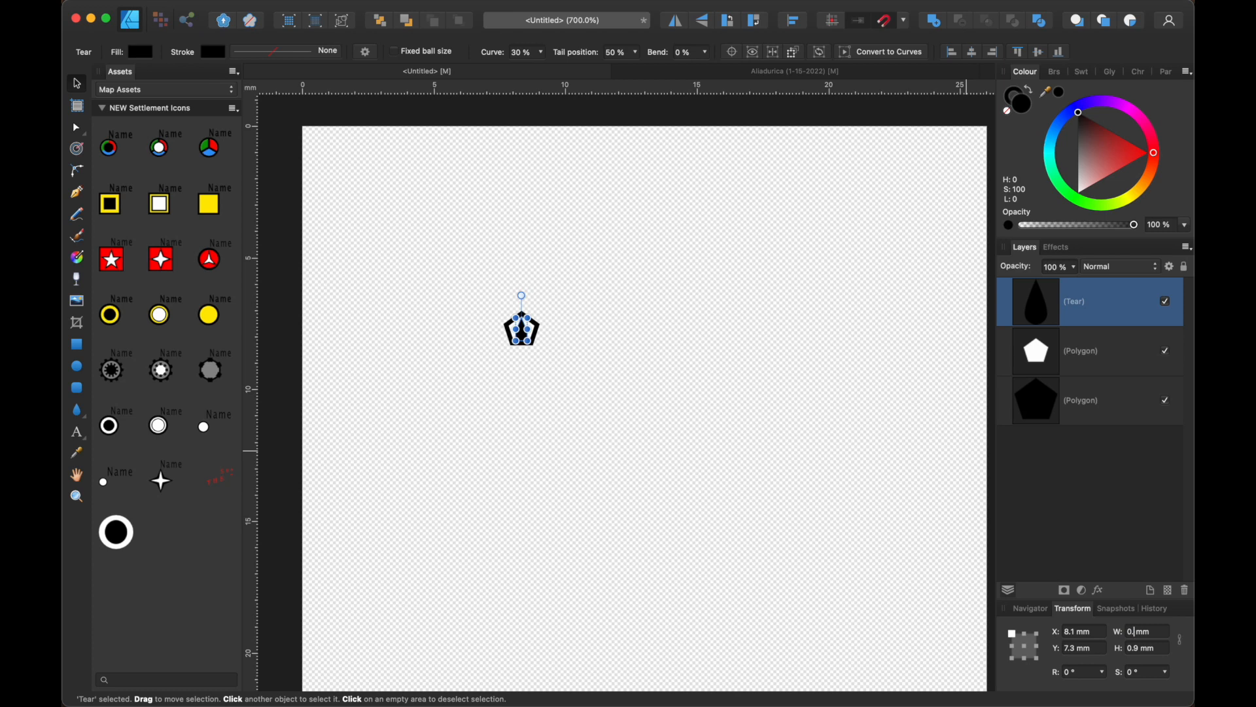
{"action": "type", "text": "4"}
{"action": "left_click", "coordinate": [1139, 652]}
{"action": "left_click", "coordinate": [1140, 652]}
{"action": "key", "text": "BackSpace"}
{"action": "type", "text": "7"}
{"action": "key", "text": "Return"}
{"action": "left_click", "coordinate": [1044, 406], "text": "shift"}
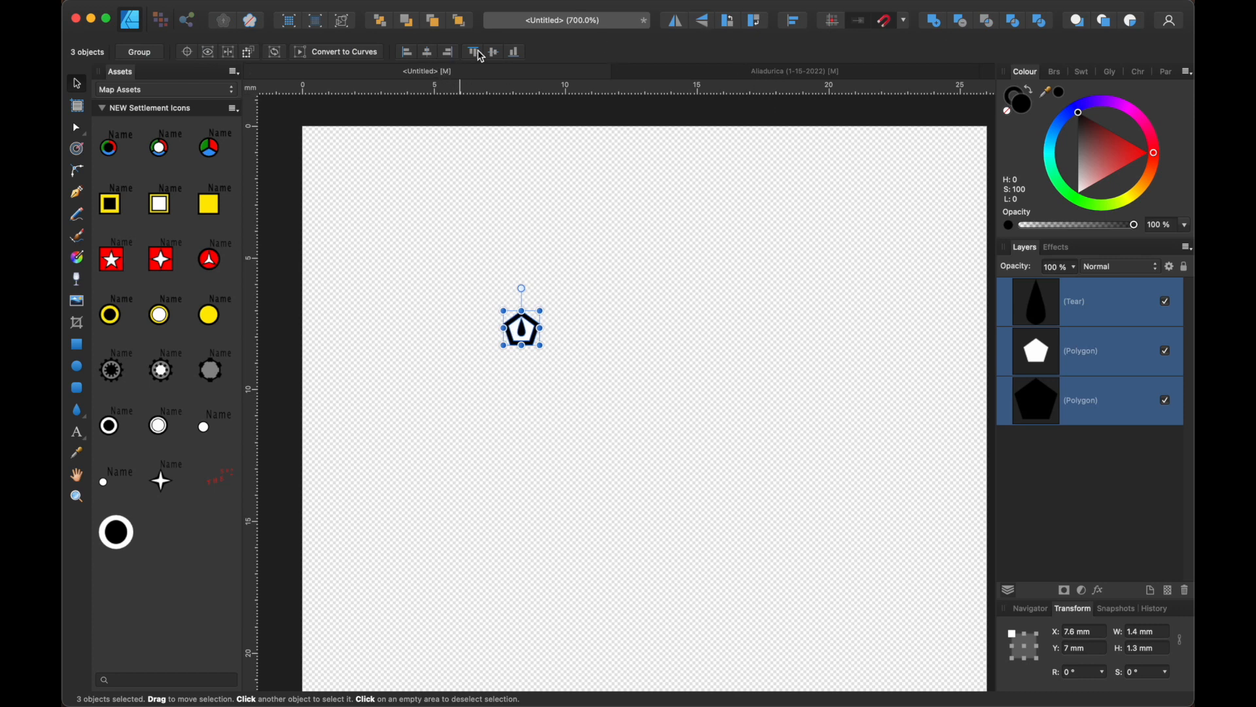
{"action": "left_click", "coordinate": [710, 364]}
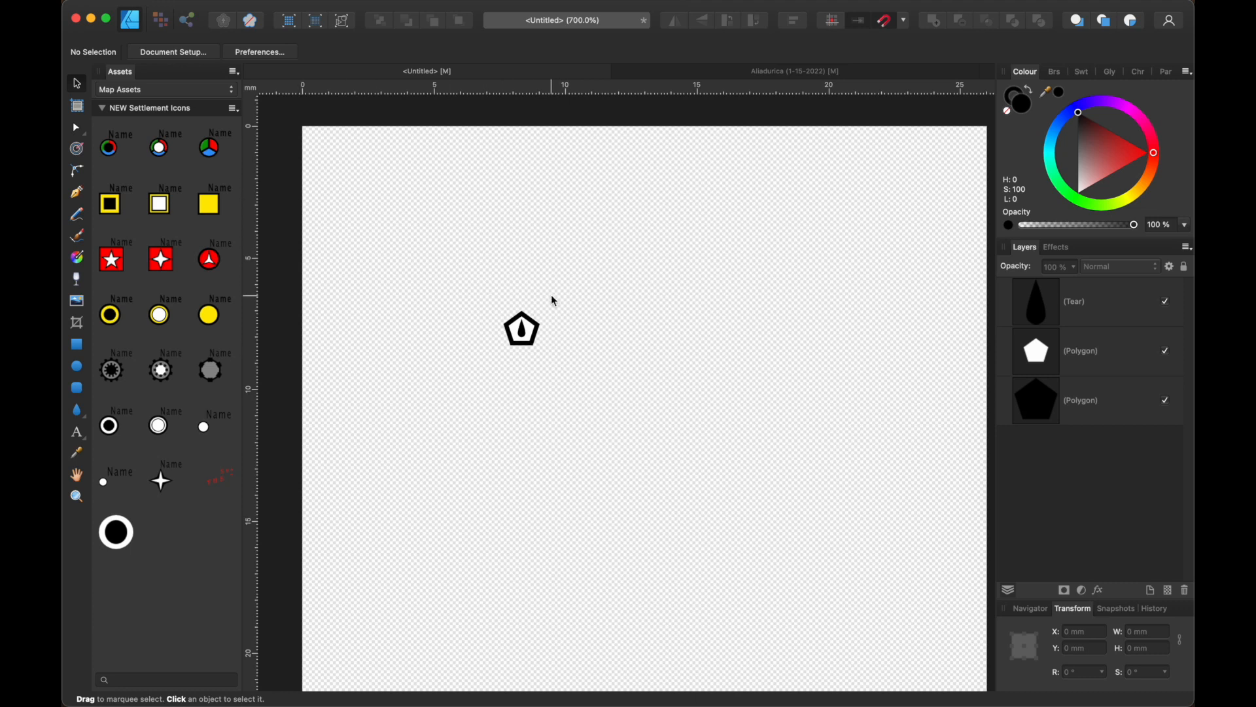
- Add the art text "Name" at about 4.6 pt and place it at the pentagon's upper right
{"action": "left_click", "coordinate": [76, 436]}
{"action": "left_click_drag", "start_coordinate": [577, 307], "coordinate": [520, 323]}
{"action": "type", "text": "Name"}
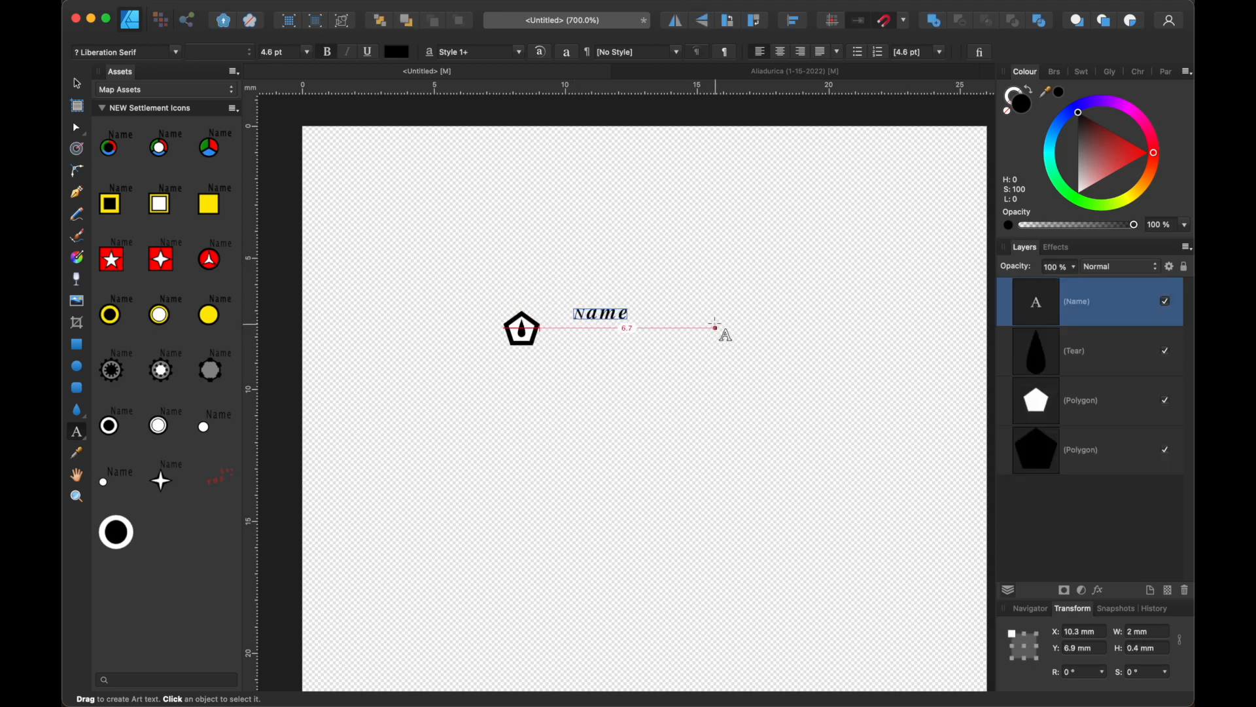
{"action": "key", "text": "Escape"}
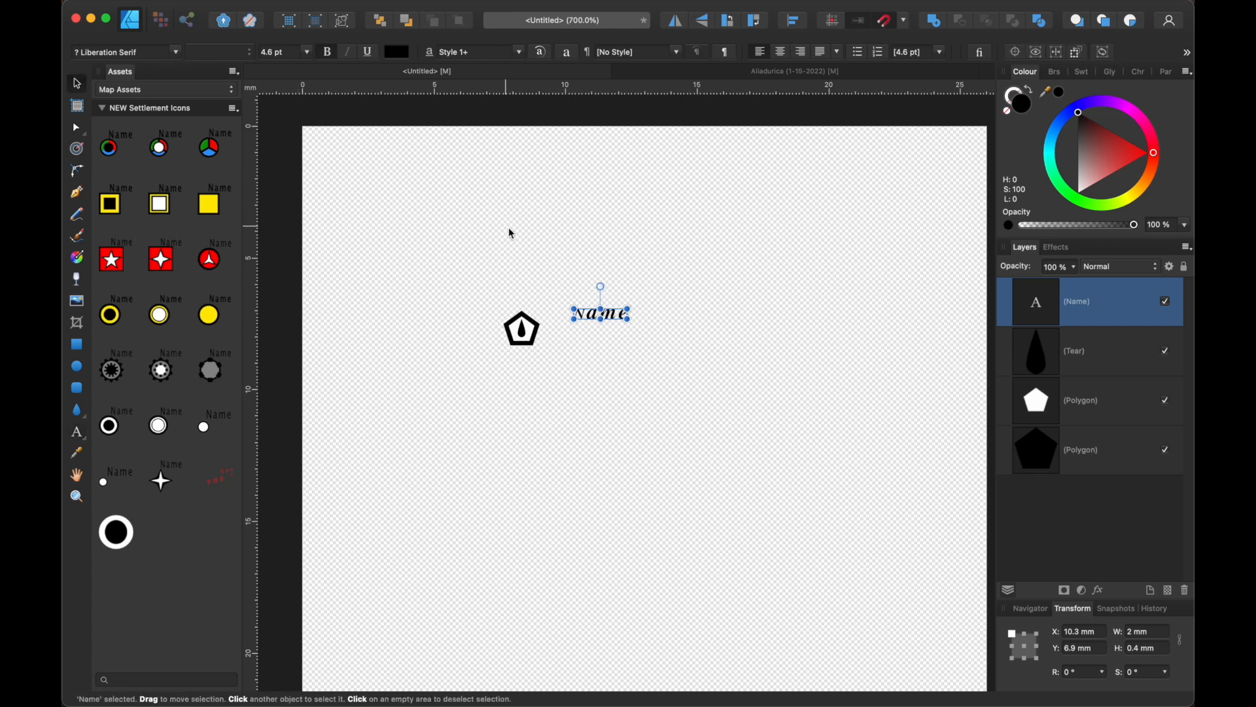
{"action": "left_click_drag", "start_coordinate": [597, 312], "coordinate": [556, 307]}
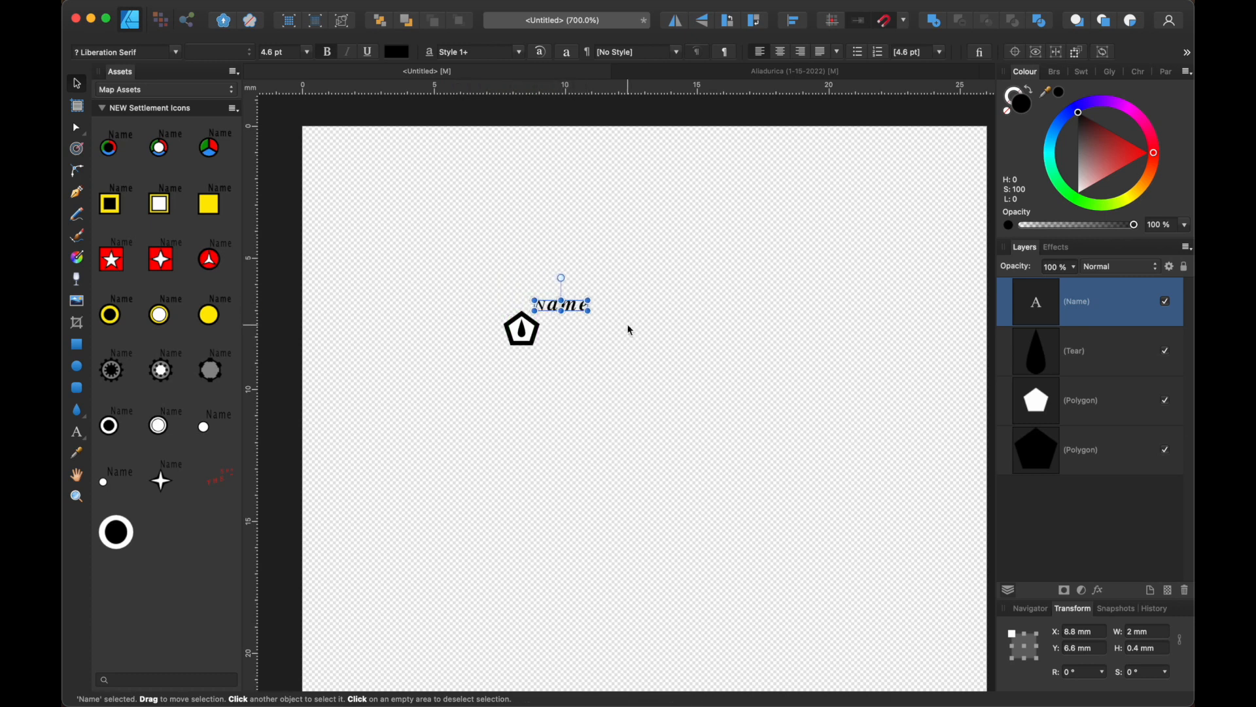
- Group the text, tear and both pentagons, and add the group to the NEW Settlement Icons assets
{"action": "left_click", "coordinate": [630, 330]}
{"action": "left_click", "coordinate": [1057, 314]}
{"action": "left_click", "coordinate": [1065, 450], "text": "shift"}
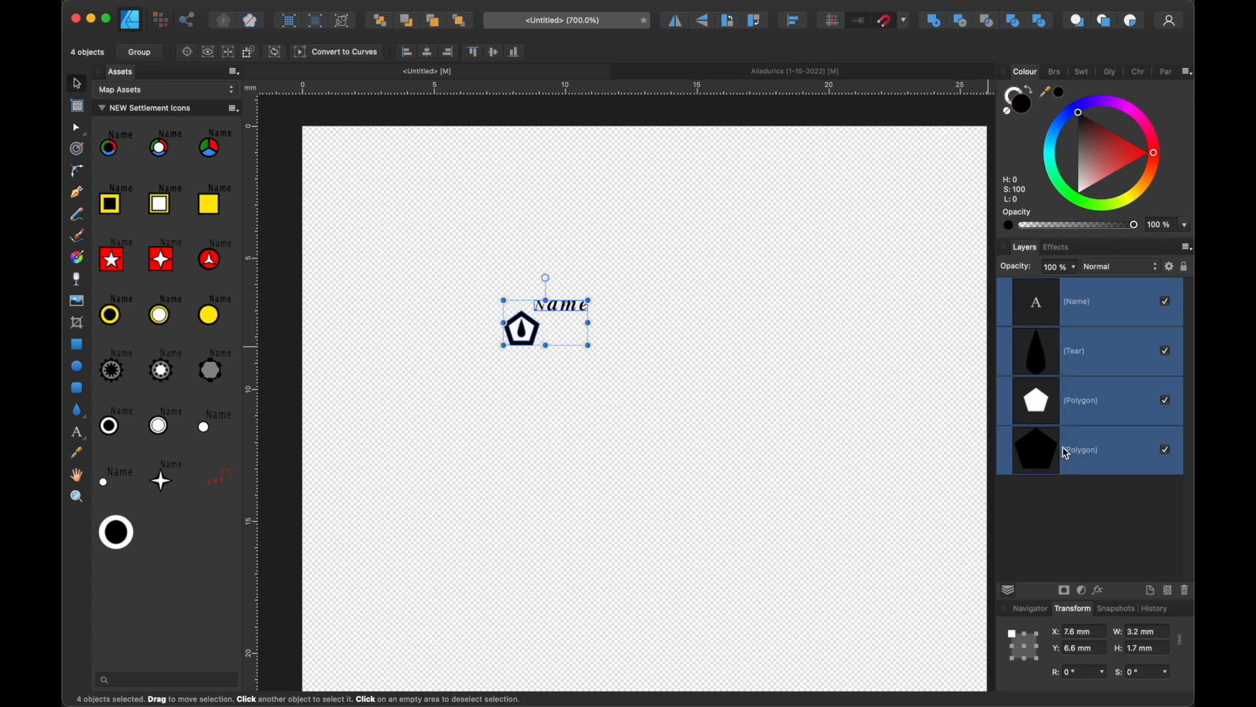
{"action": "key", "text": "super+g"}
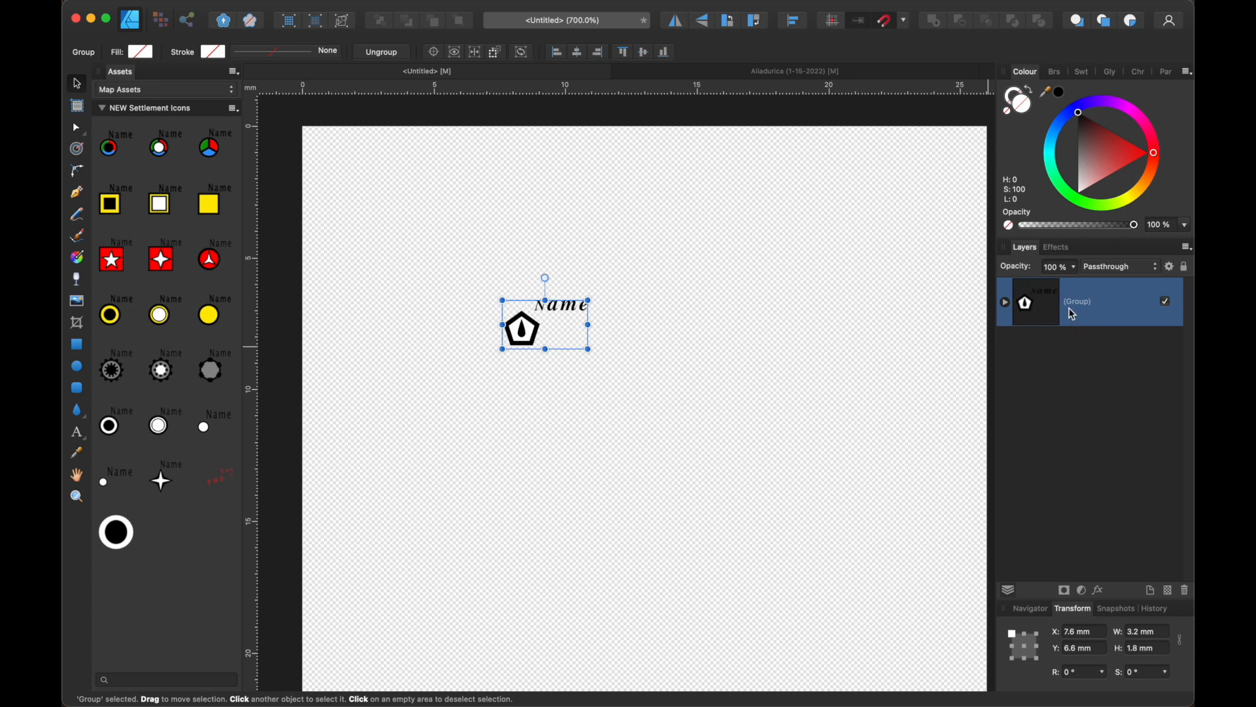
{"action": "left_click_drag", "start_coordinate": [512, 350], "coordinate": [160, 531]}
- In the Aliadurica map, place the new pentagon icon on the road fork just east of Stallion's March and bring it to the front
{"action": "left_click", "coordinate": [713, 72]}
{"action": "scroll", "coordinate": [651, 268], "scroll_direction": "up", "scroll_amount": 3}
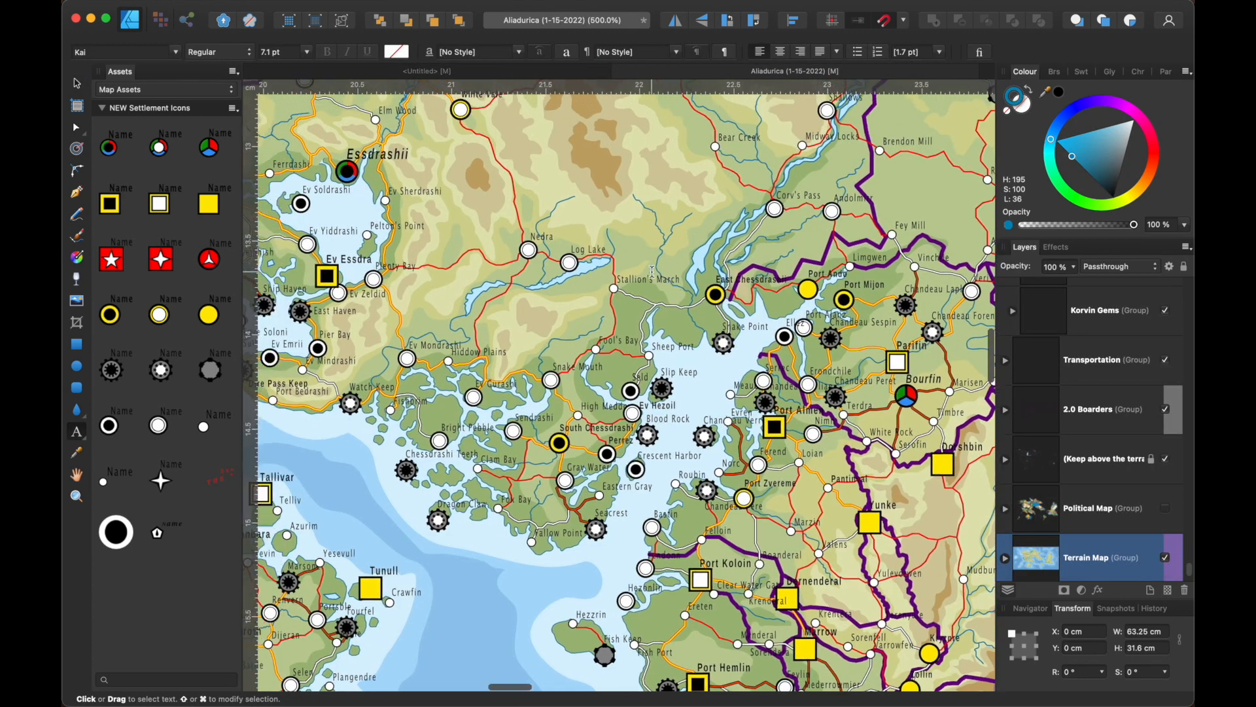
{"action": "key", "text": "z"}
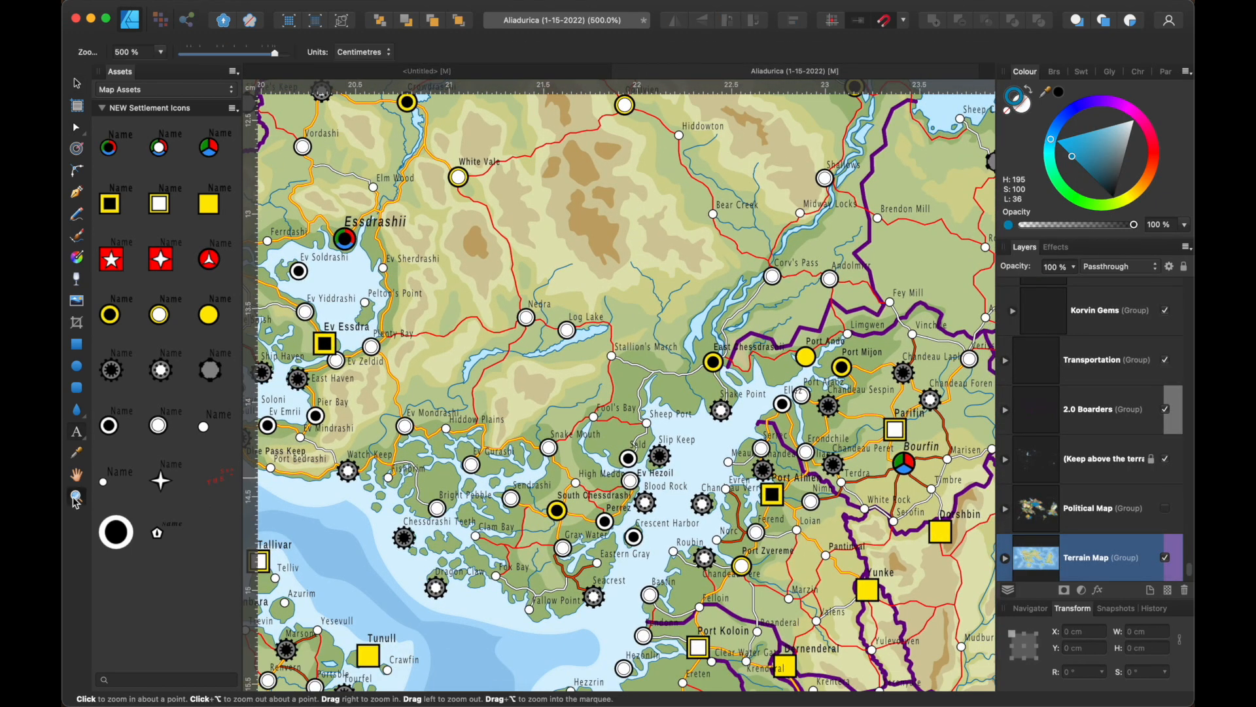
{"action": "left_click", "coordinate": [715, 364]}
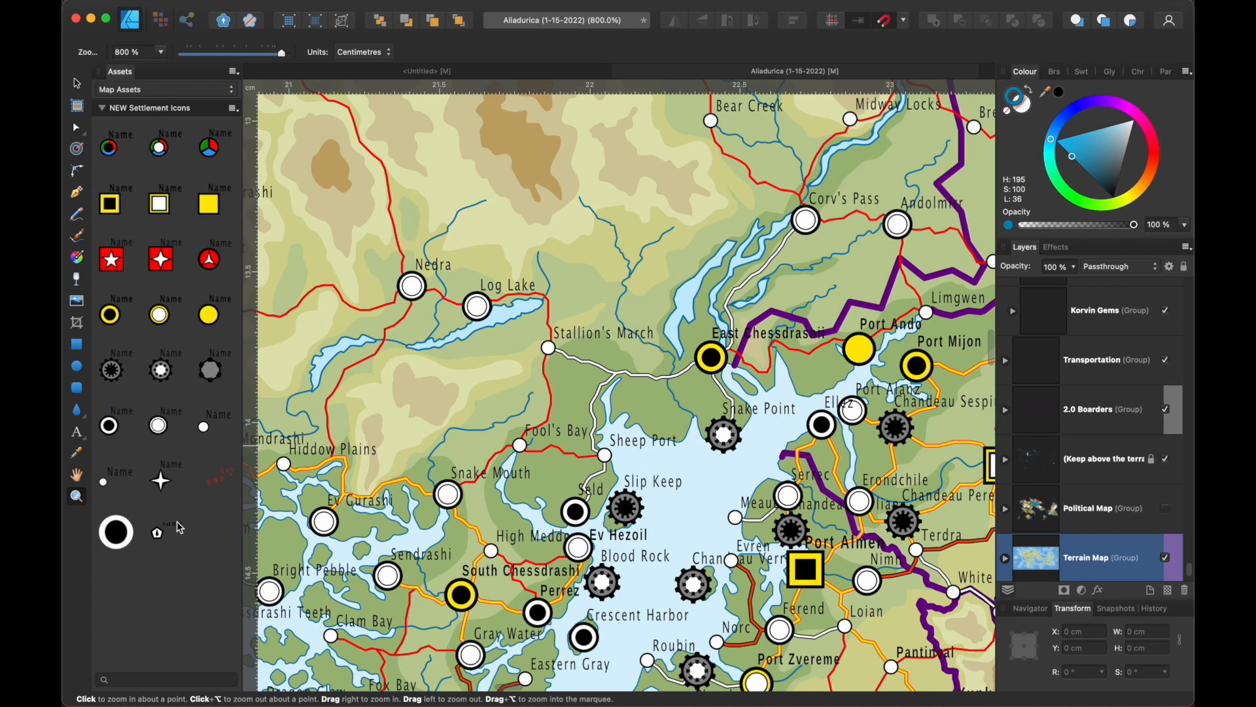
{"action": "left_click_drag", "start_coordinate": [157, 532], "coordinate": [640, 371]}
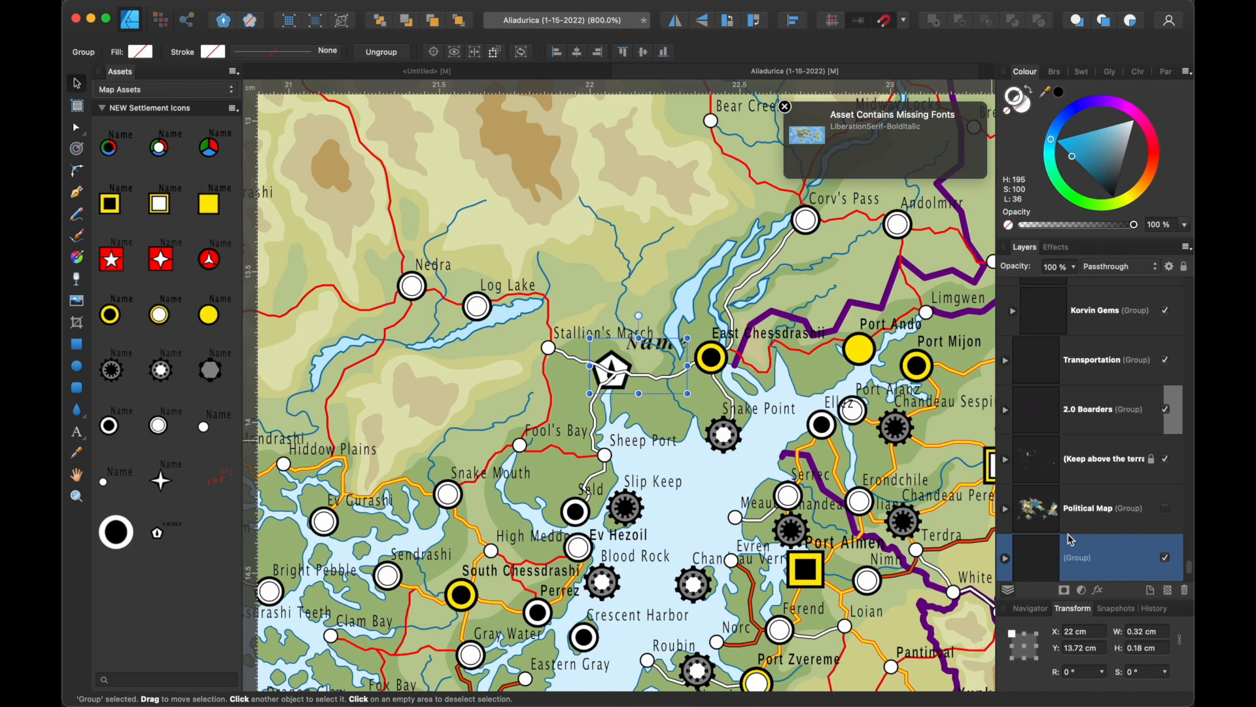
{"action": "left_click", "coordinate": [460, 22]}
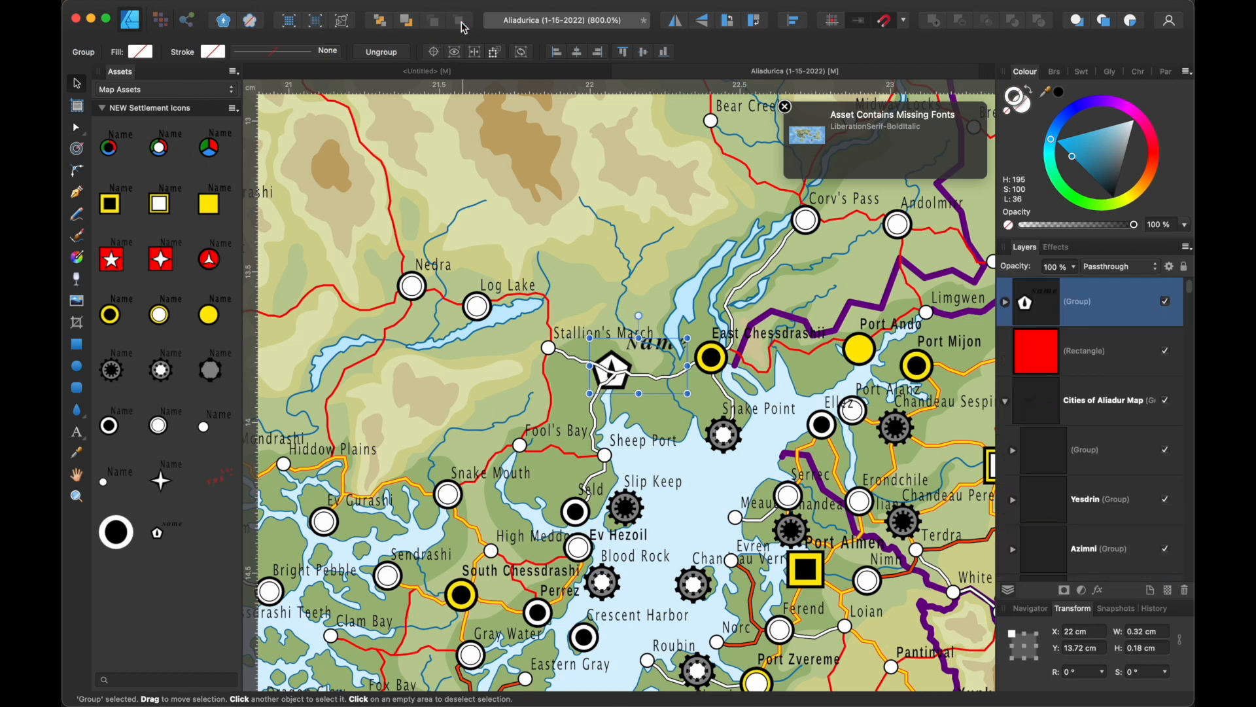
{"action": "scroll", "coordinate": [823, 397], "scroll_direction": "up", "scroll_amount": 1}
{"action": "scroll", "coordinate": [823, 397], "scroll_direction": "right", "scroll_amount": 1}
{"action": "scroll", "coordinate": [823, 397], "scroll_direction": "right", "scroll_amount": 2}
{"action": "scroll", "coordinate": [823, 397], "scroll_direction": "down", "scroll_amount": 1}
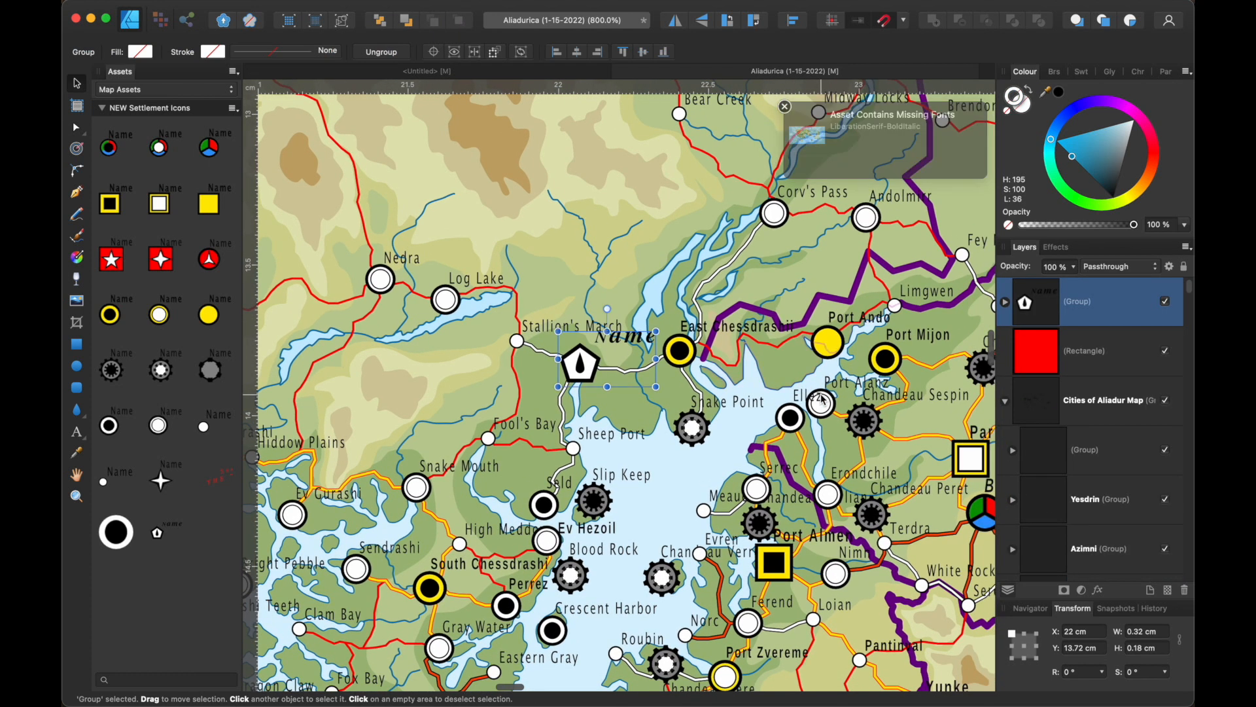
{"action": "scroll", "coordinate": [823, 397], "scroll_direction": "right", "scroll_amount": 1}
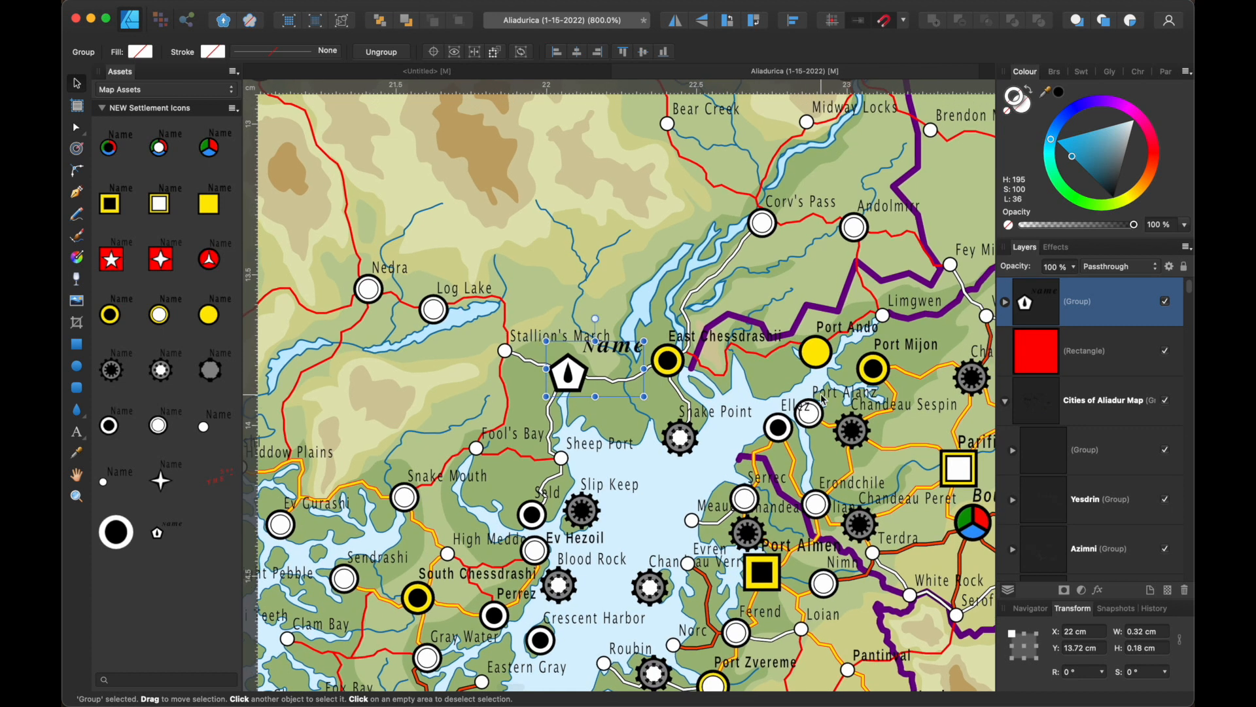